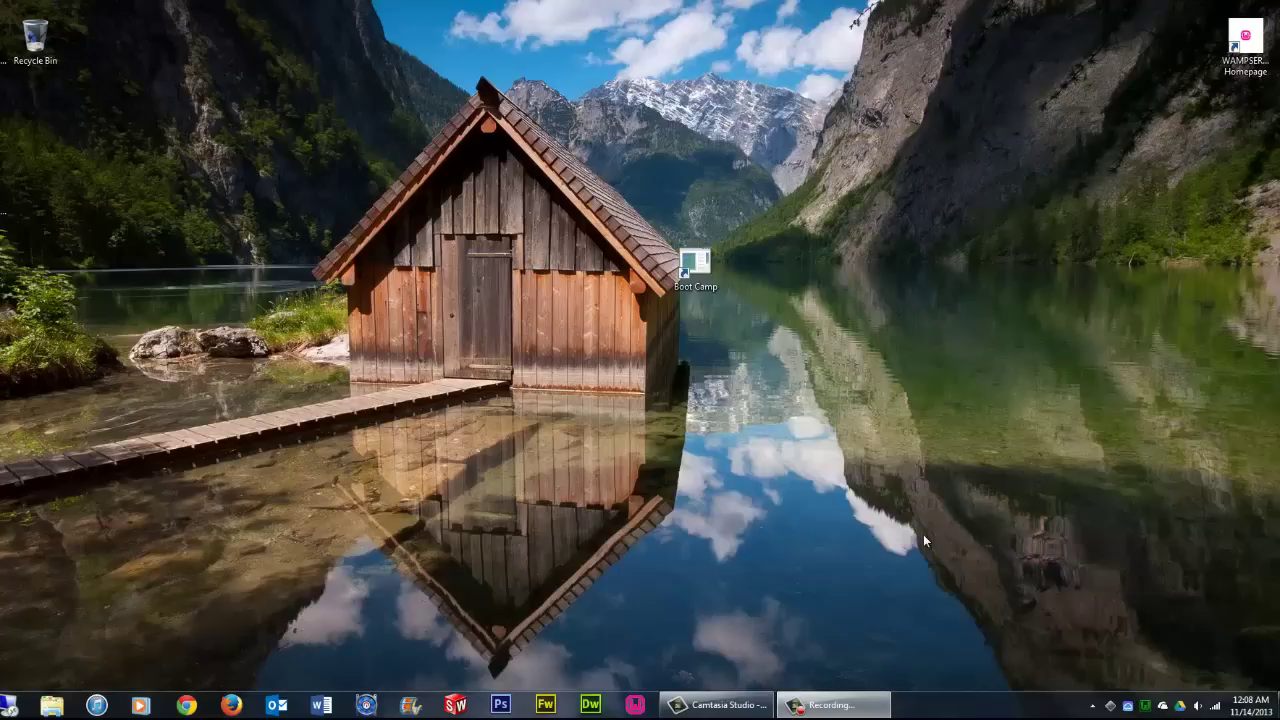
# Step: Reposition the Boot Camp desktop shortcut and view the Boot Camp options in the notification area
pyautogui.moveTo(705, 270); pyautogui.dragTo(373, 268)
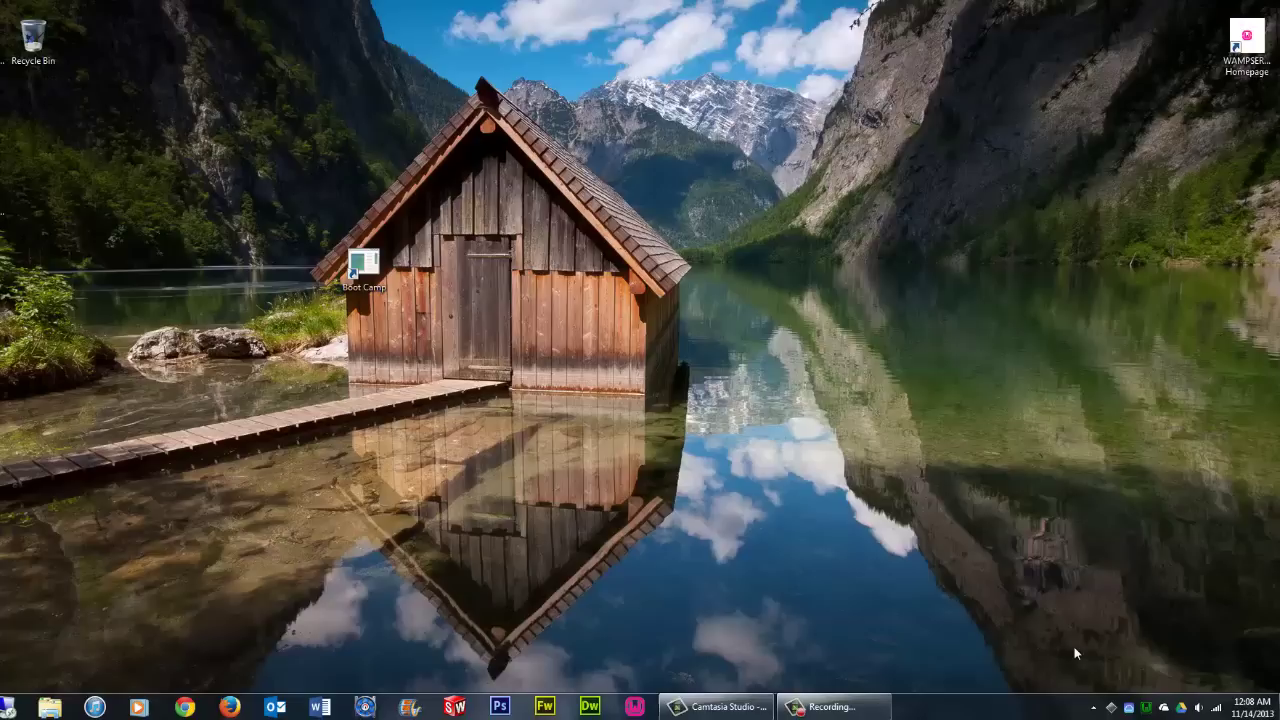
pyautogui.rightClick(1112, 710)
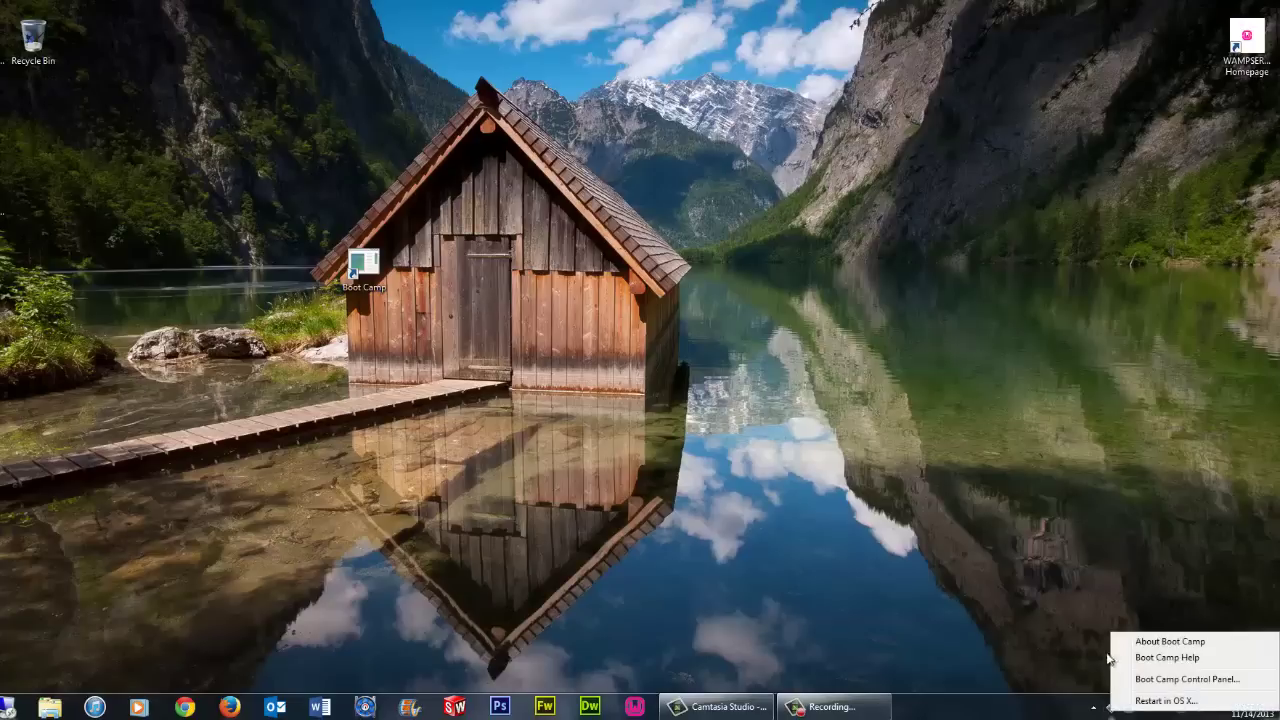
pyautogui.click(1140, 700)
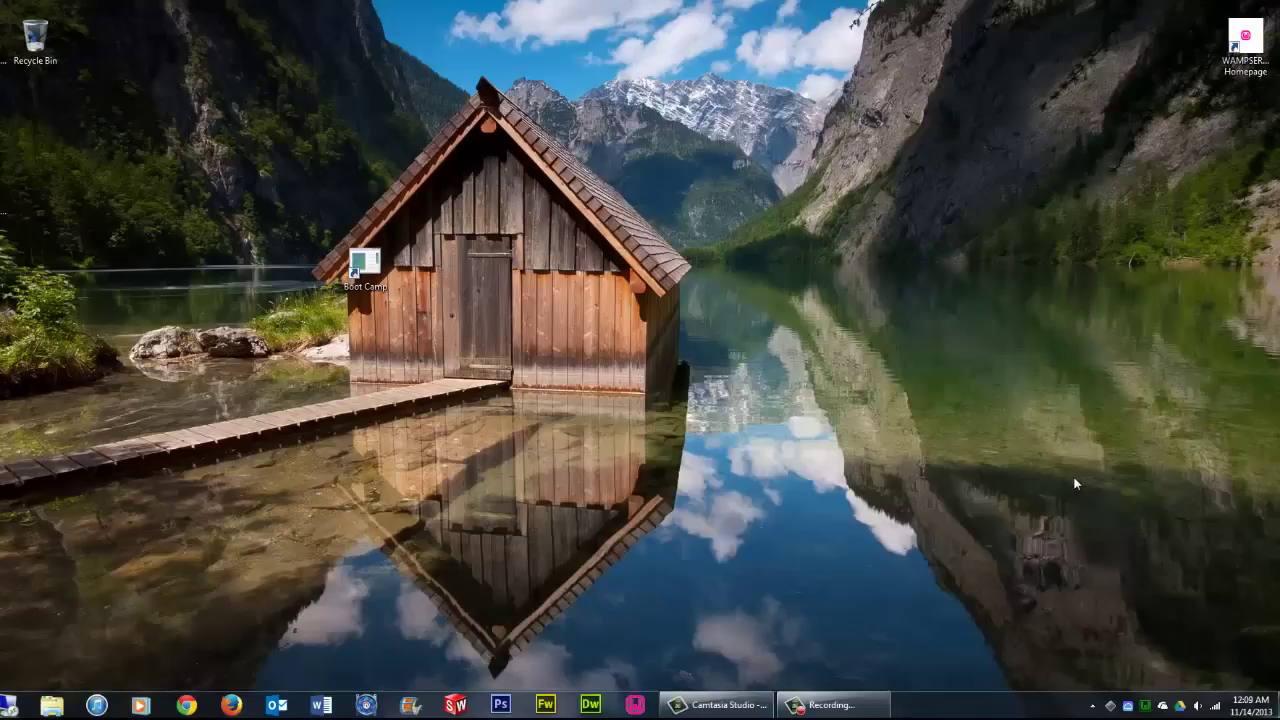
pyautogui.moveTo(352, 275); pyautogui.dragTo(627, 201)
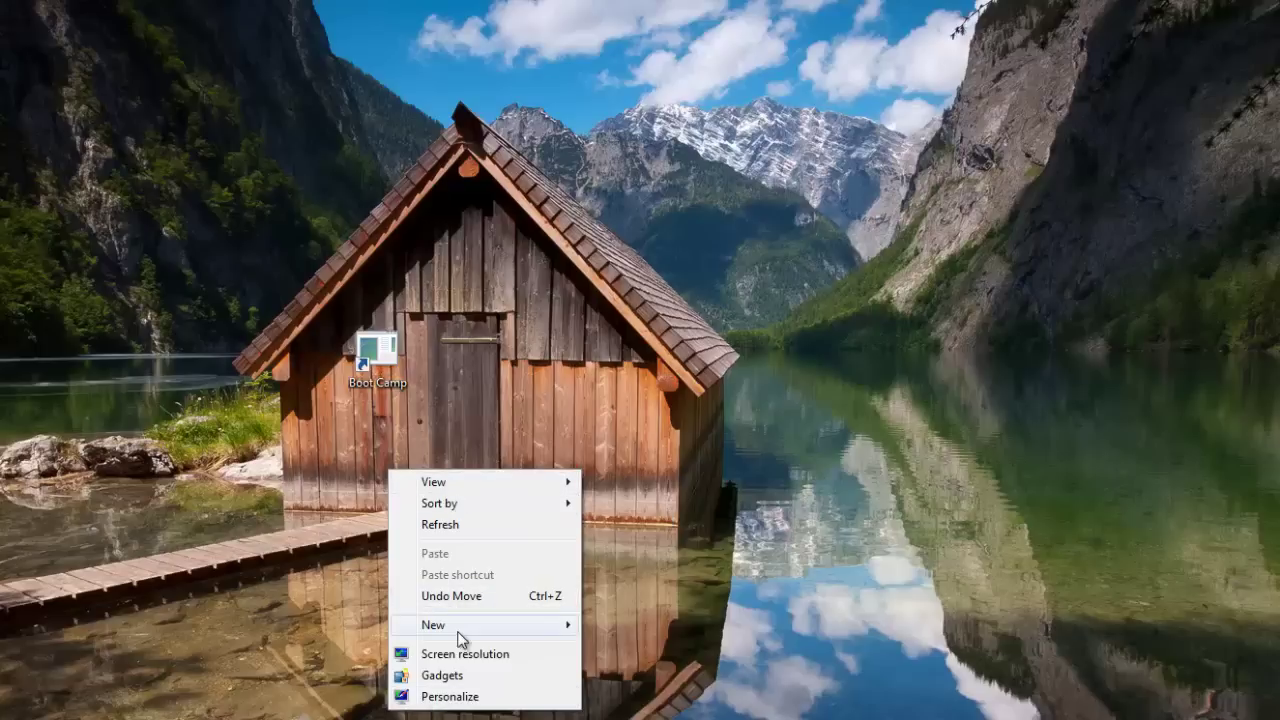
# Step: Start creating a new desktop shortcut, and move the wizard and the Boot Camp shortcut apart
pyautogui.moveTo(458, 632)
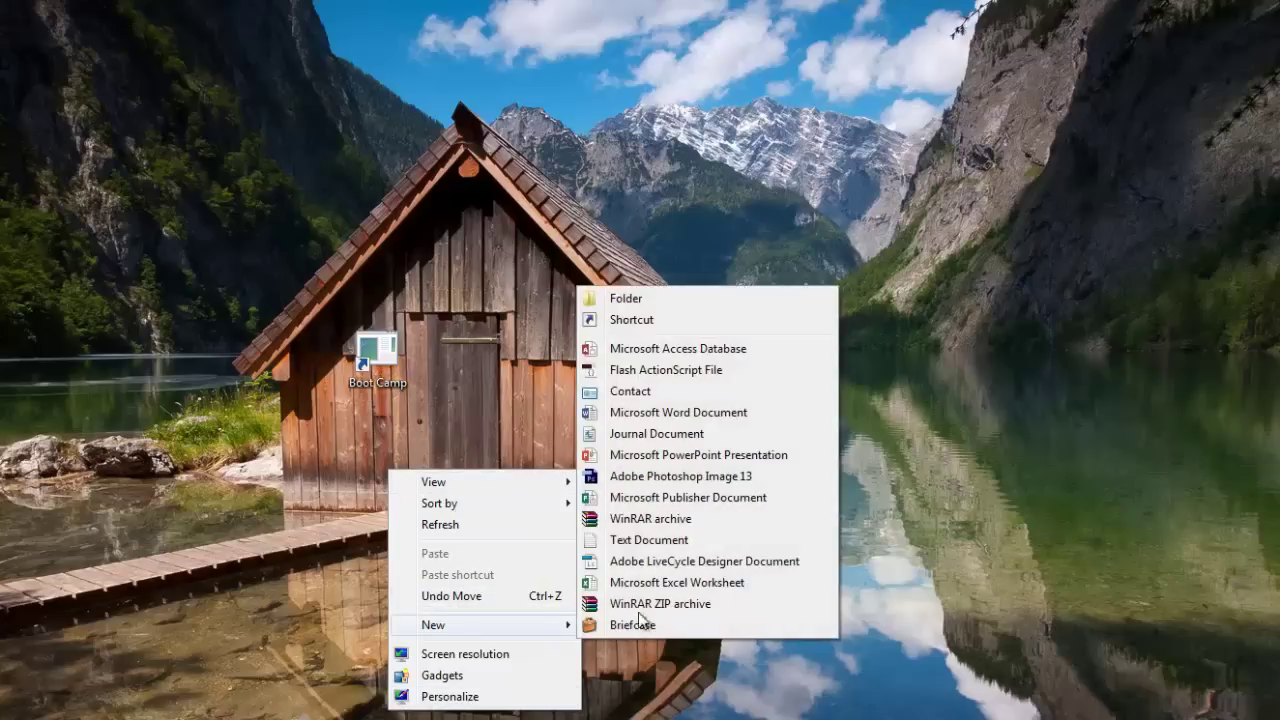
pyautogui.click(673, 314)
pyautogui.moveTo(572, 212); pyautogui.dragTo(836, 37)
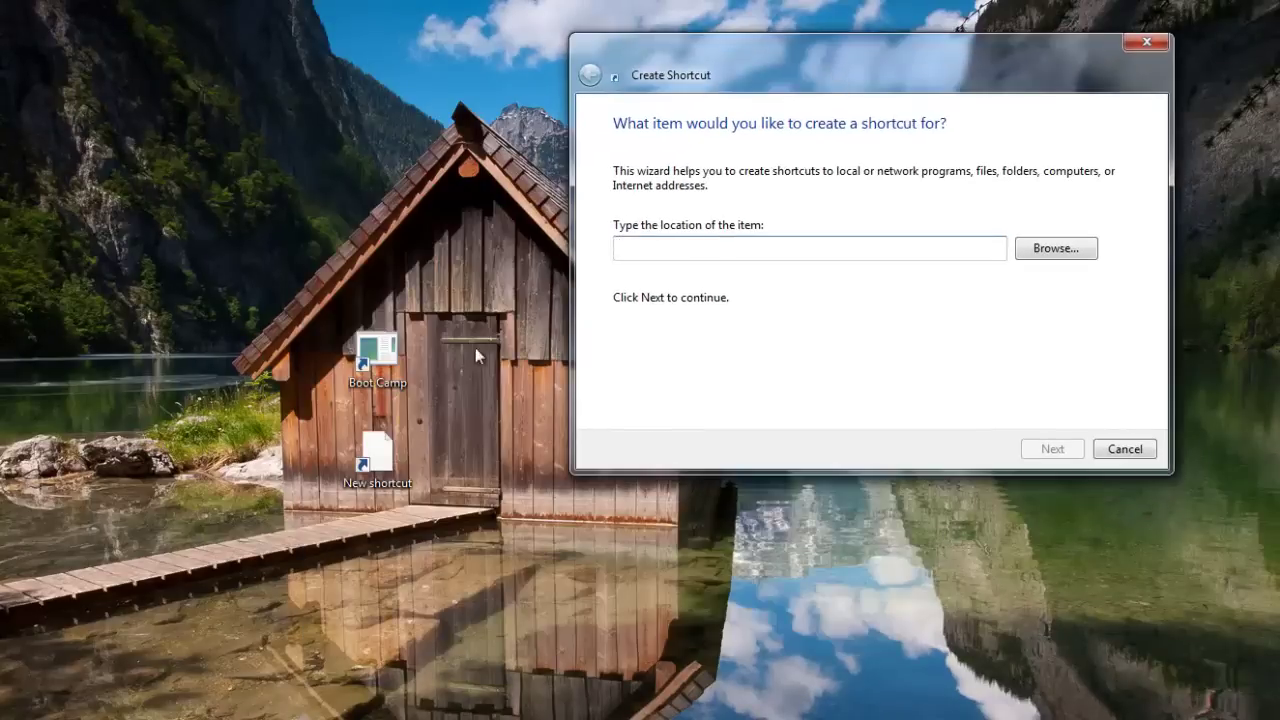
pyautogui.moveTo(378, 355); pyautogui.dragTo(231, 652)
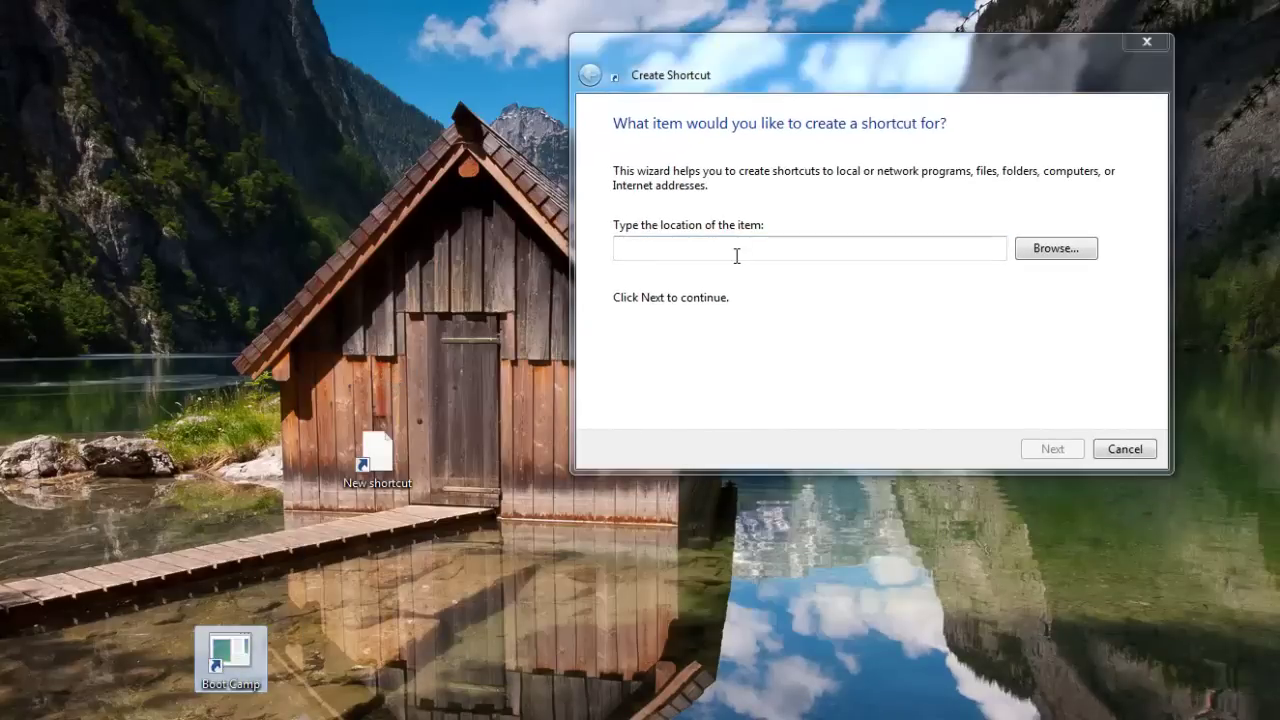
pyautogui.click(526, 541)
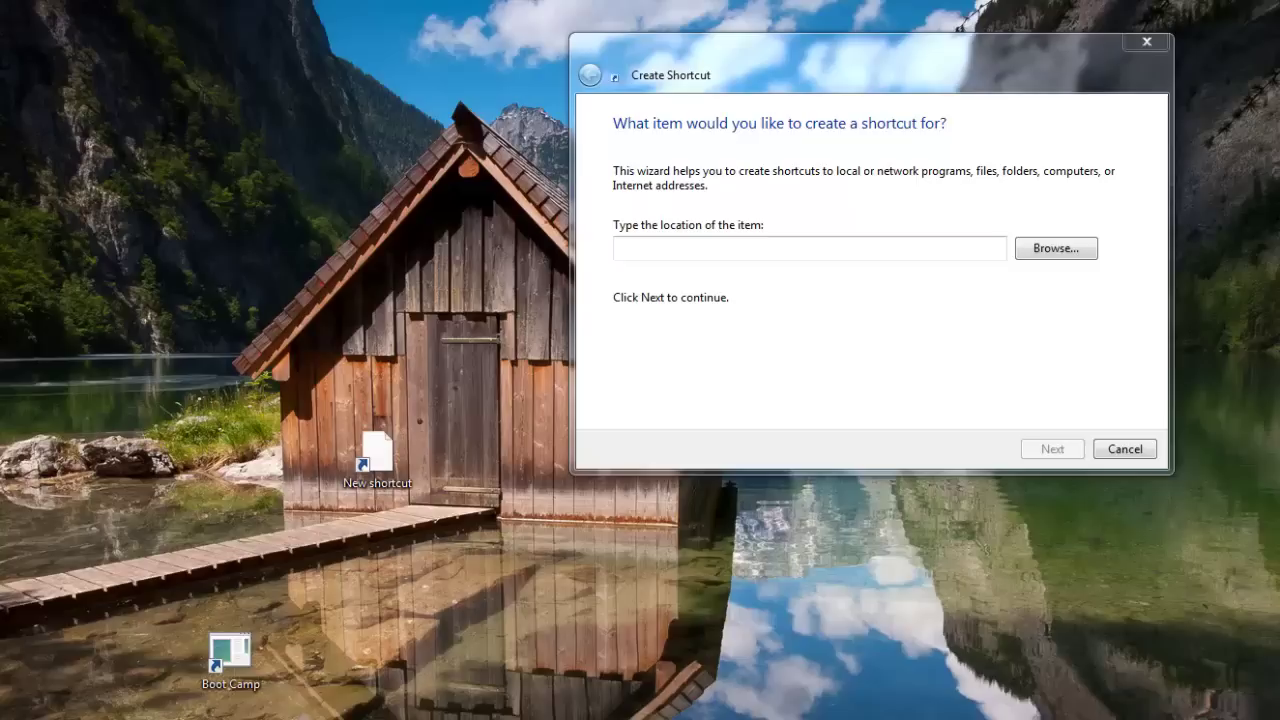
# Step: Copy the full target command from the Boot Camp shortcut's properties
pyautogui.rightClick(234, 652)
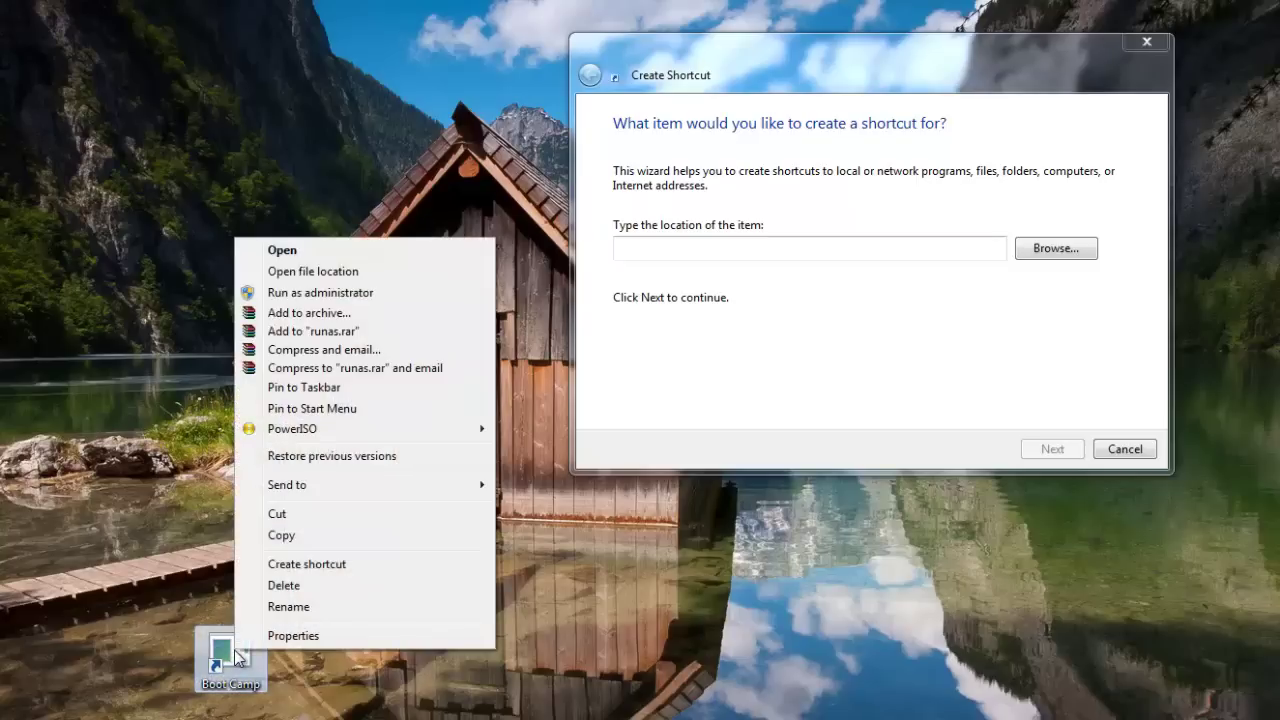
pyautogui.click(293, 636)
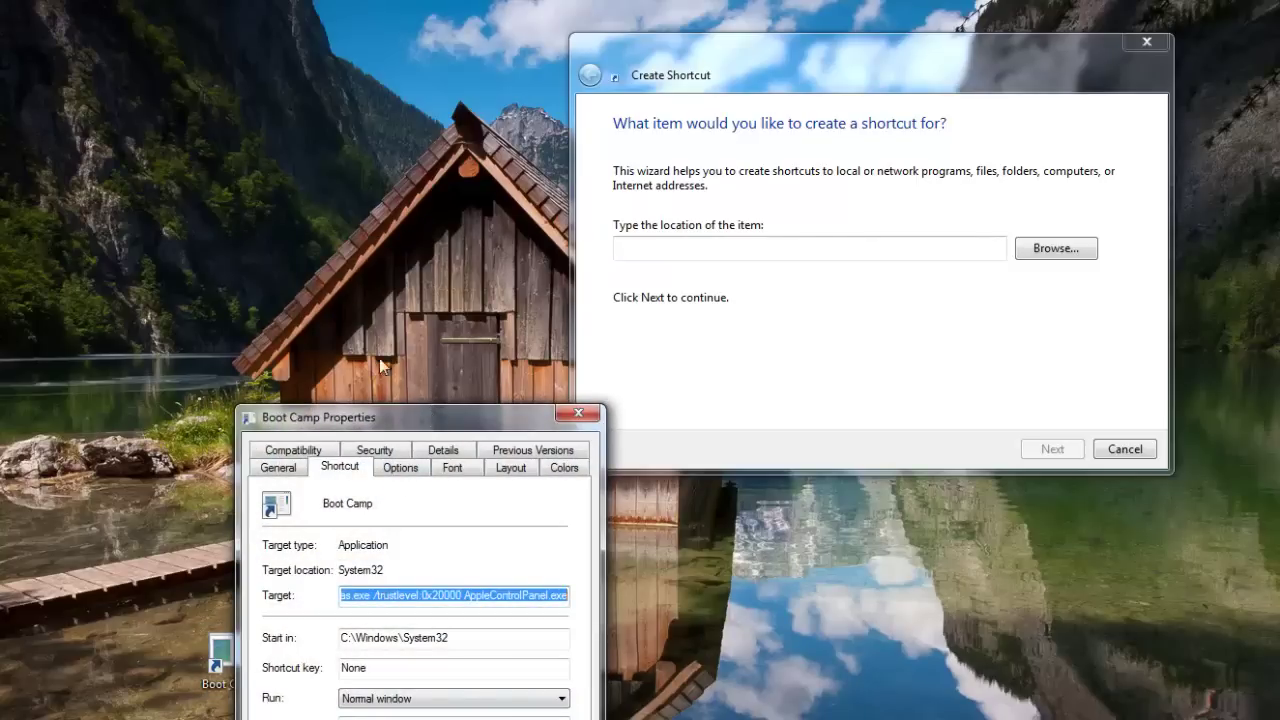
pyautogui.moveTo(435, 416); pyautogui.dragTo(303, 157)
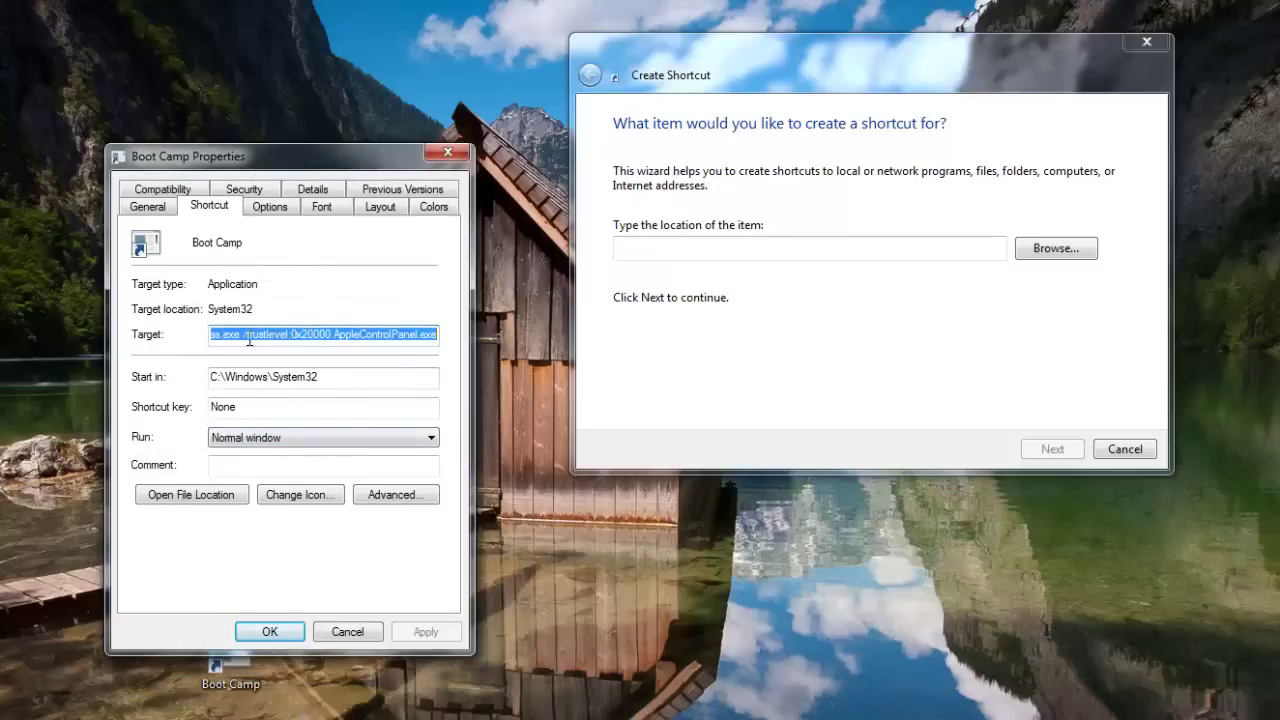
pyautogui.click(249, 341)
pyautogui.moveTo(249, 340); pyautogui.dragTo(394, 340)
pyautogui.click(211, 334)
pyautogui.rightClick(394, 340)
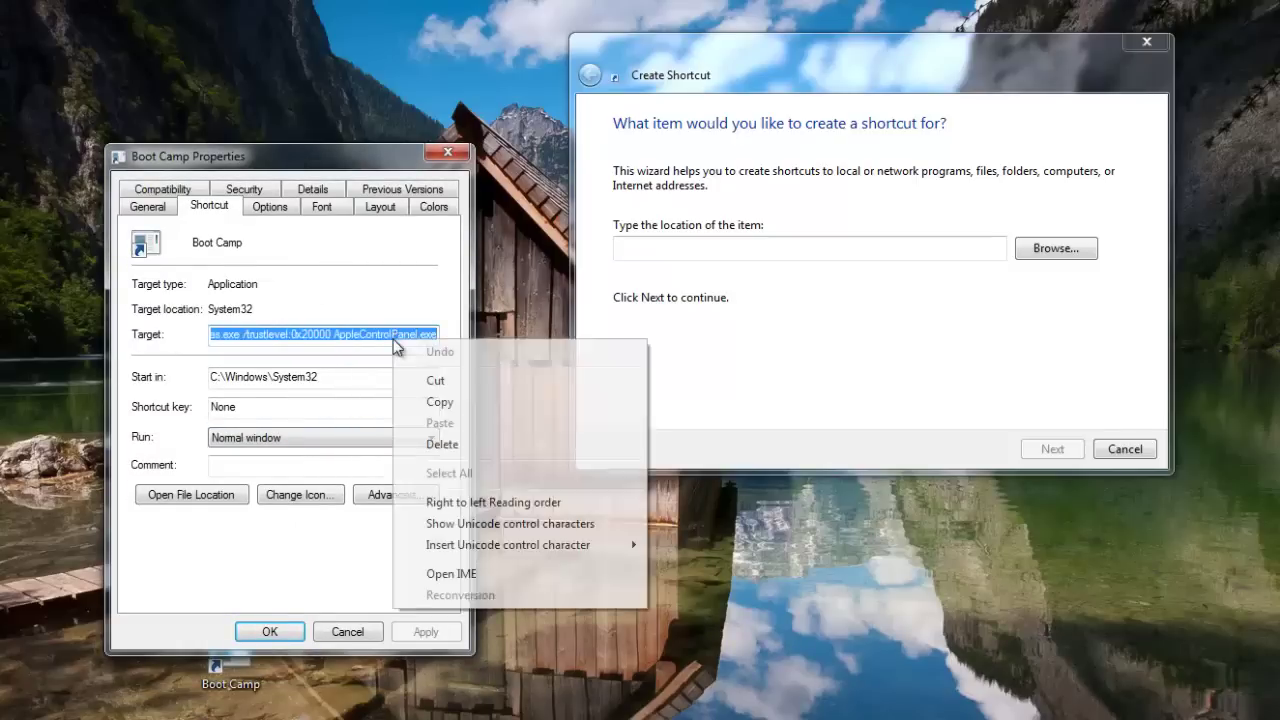
pyautogui.click(452, 403)
# Step: Paste C:\Windows\System32\runas.exe /trustlevel:0x20000 AppleControlPanel.exe as the new shortcut's location and close the Boot Camp properties
pyautogui.rightClick(666, 250)
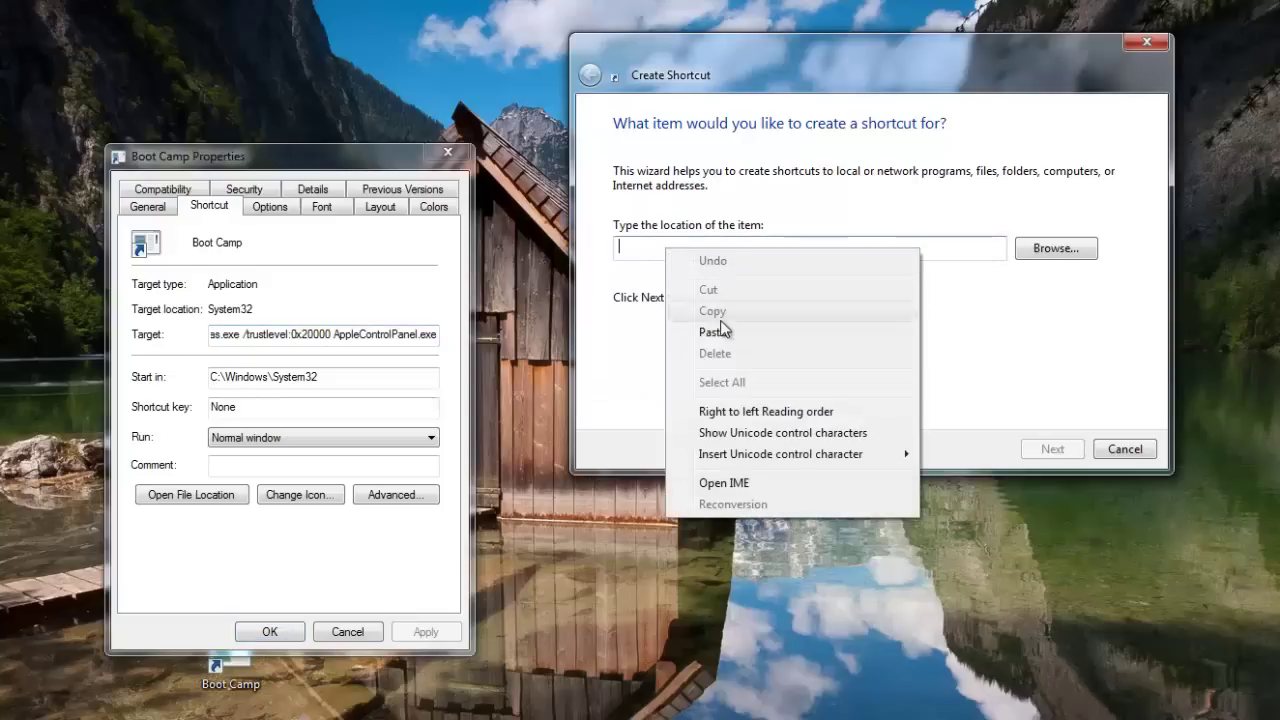
pyautogui.click(724, 330)
pyautogui.click(463, 144)
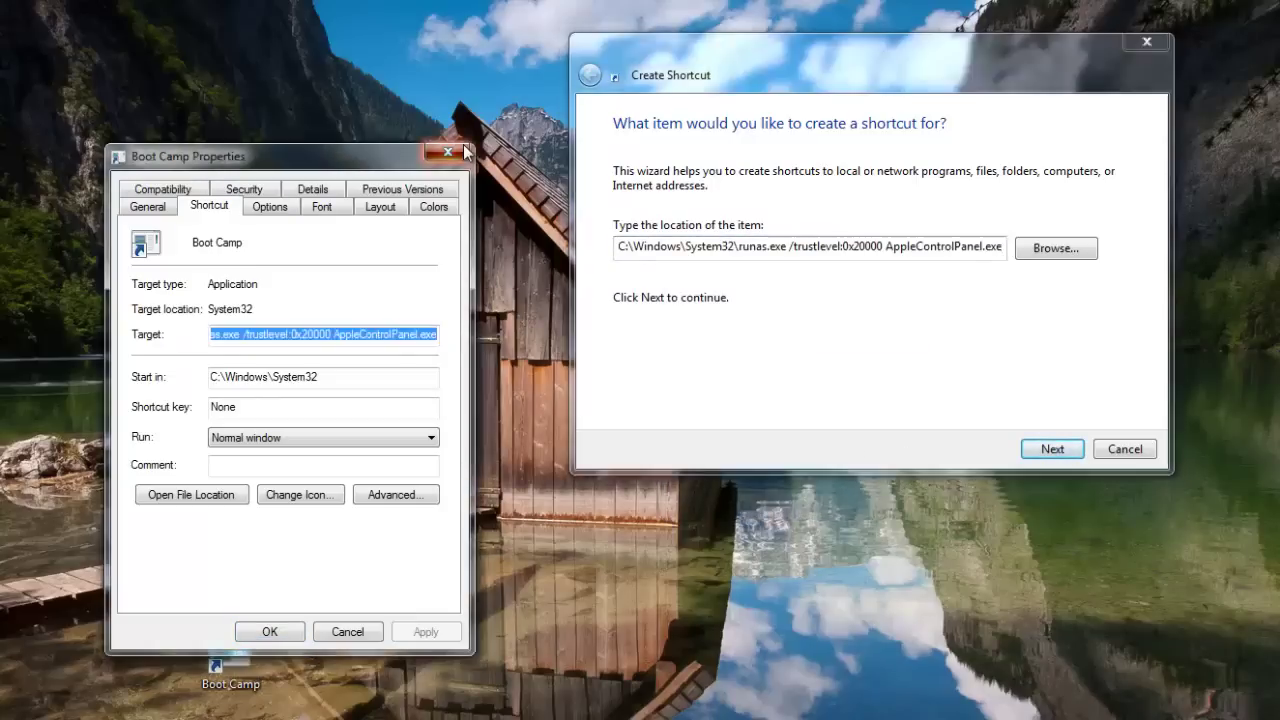
pyautogui.click(463, 144)
# Step: Examine the parts of the shortcut's location command: the runas.exe path, the trust level option and AppleControlPanel.exe
pyautogui.moveTo(623, 247); pyautogui.dragTo(882, 247)
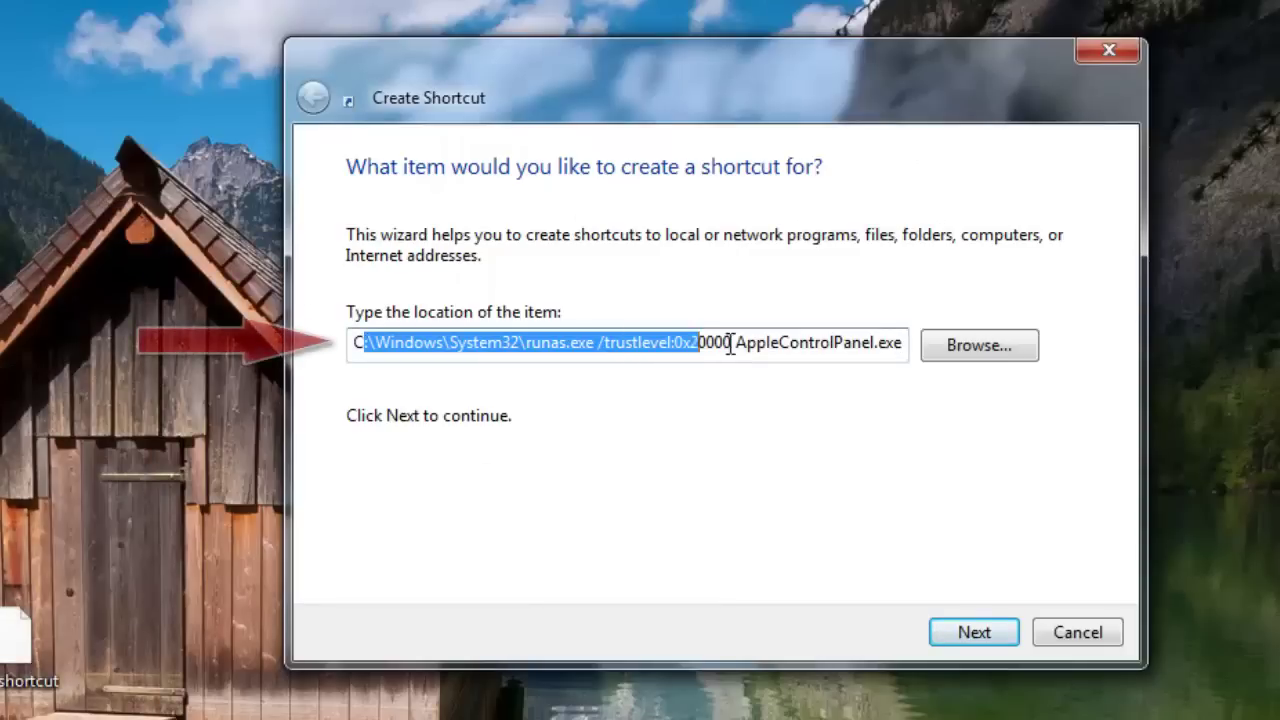
pyautogui.moveTo(730, 343)
pyautogui.mouseDown()
pyautogui.moveTo(771, 343)
pyautogui.moveTo(697, 343)
pyautogui.moveTo(737, 343)
pyautogui.mouseUp()
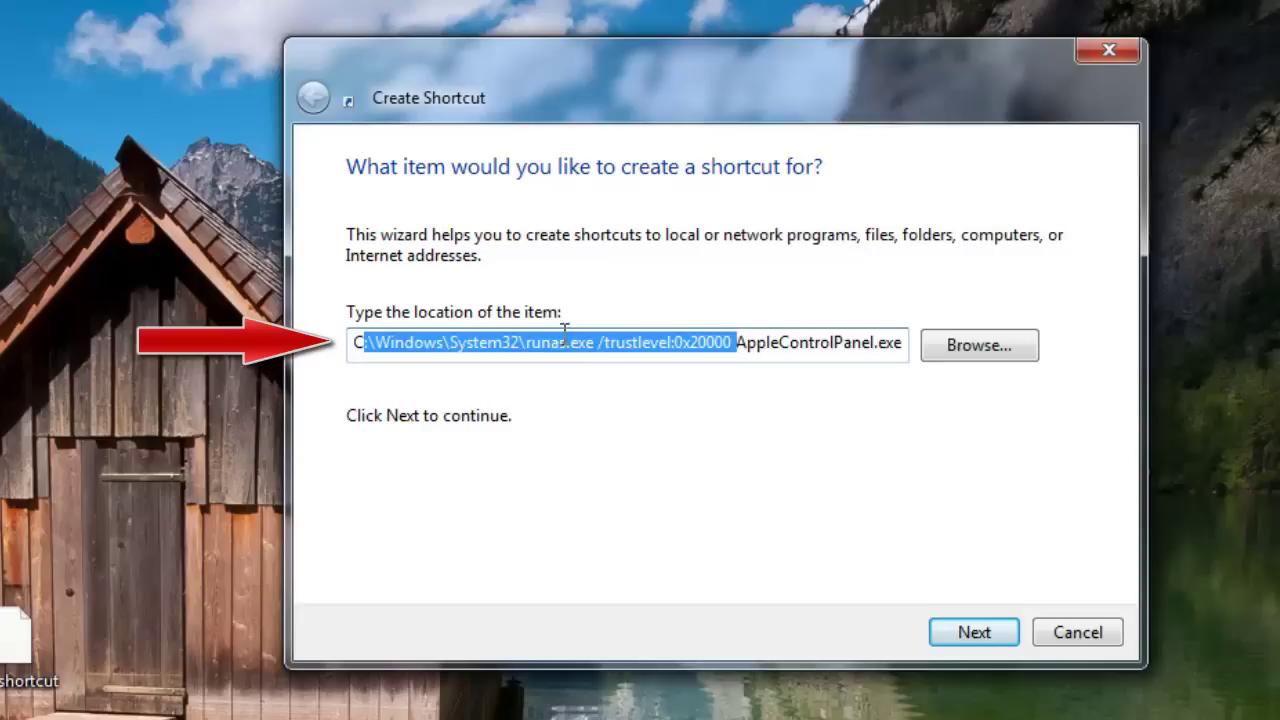
pyautogui.click(564, 333)
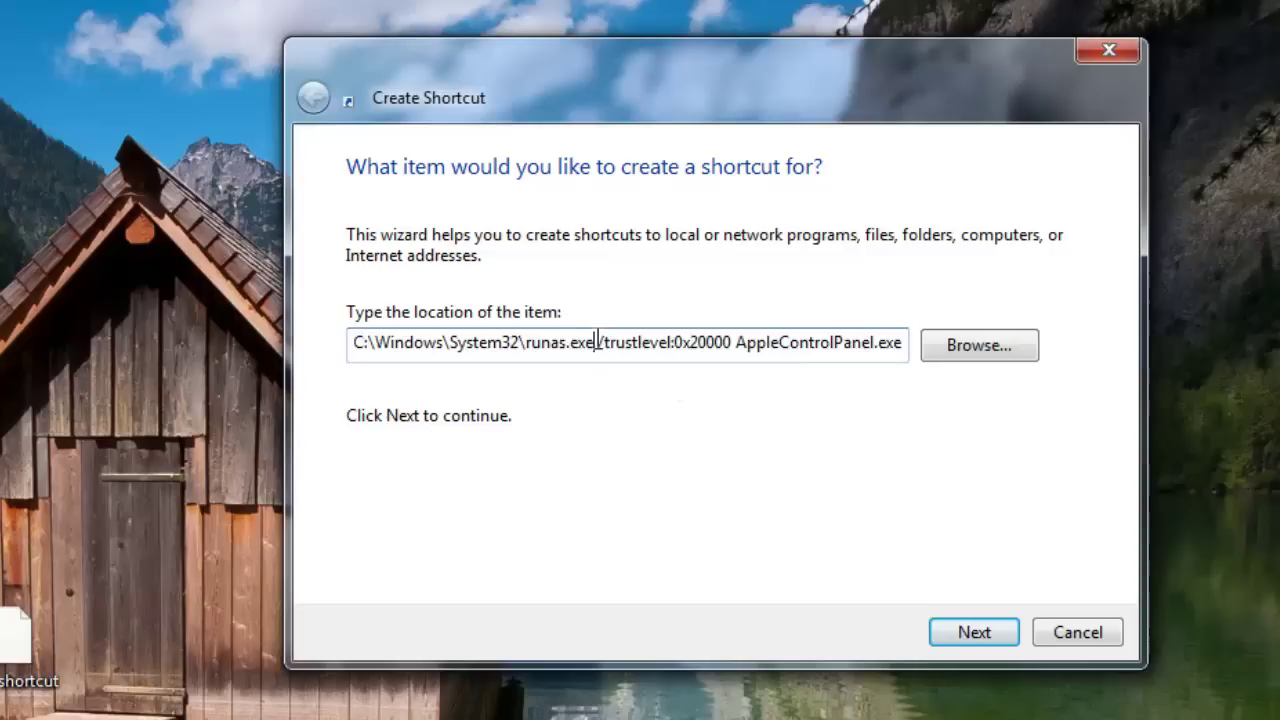
pyautogui.moveTo(597, 342); pyautogui.dragTo(735, 334)
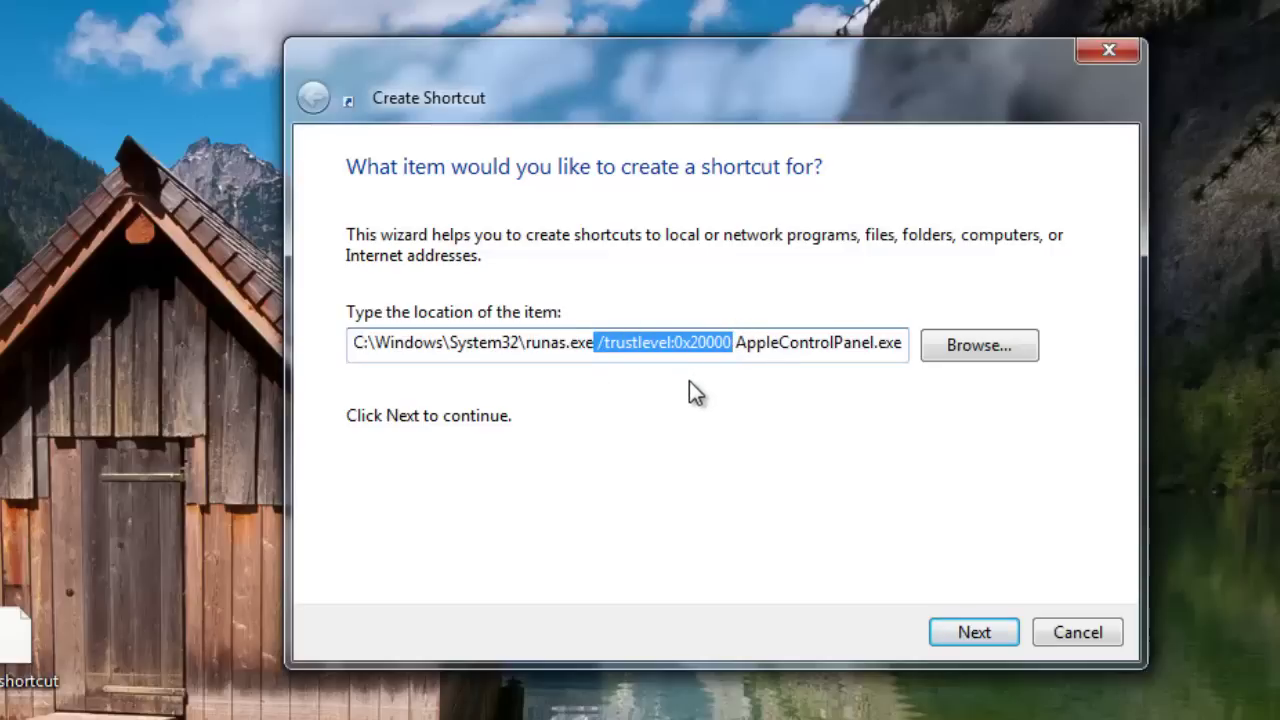
pyautogui.click(735, 342)
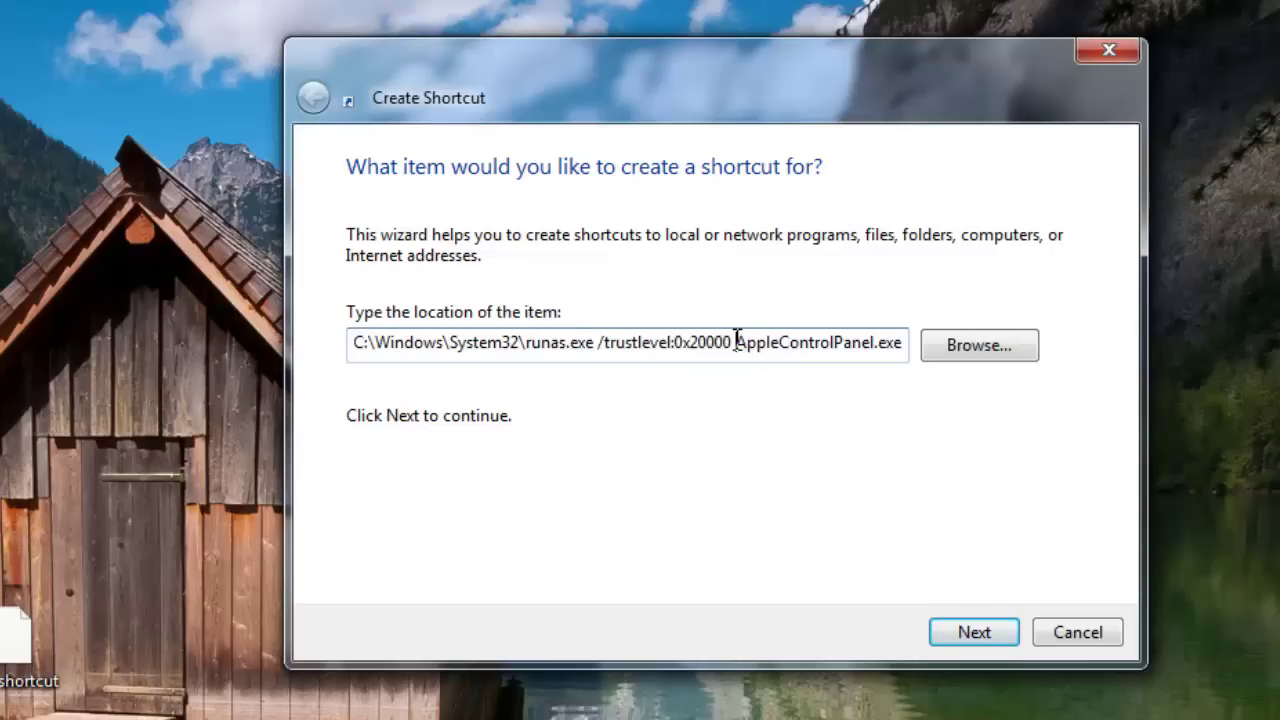
pyautogui.moveTo(736, 340); pyautogui.dragTo(903, 342)
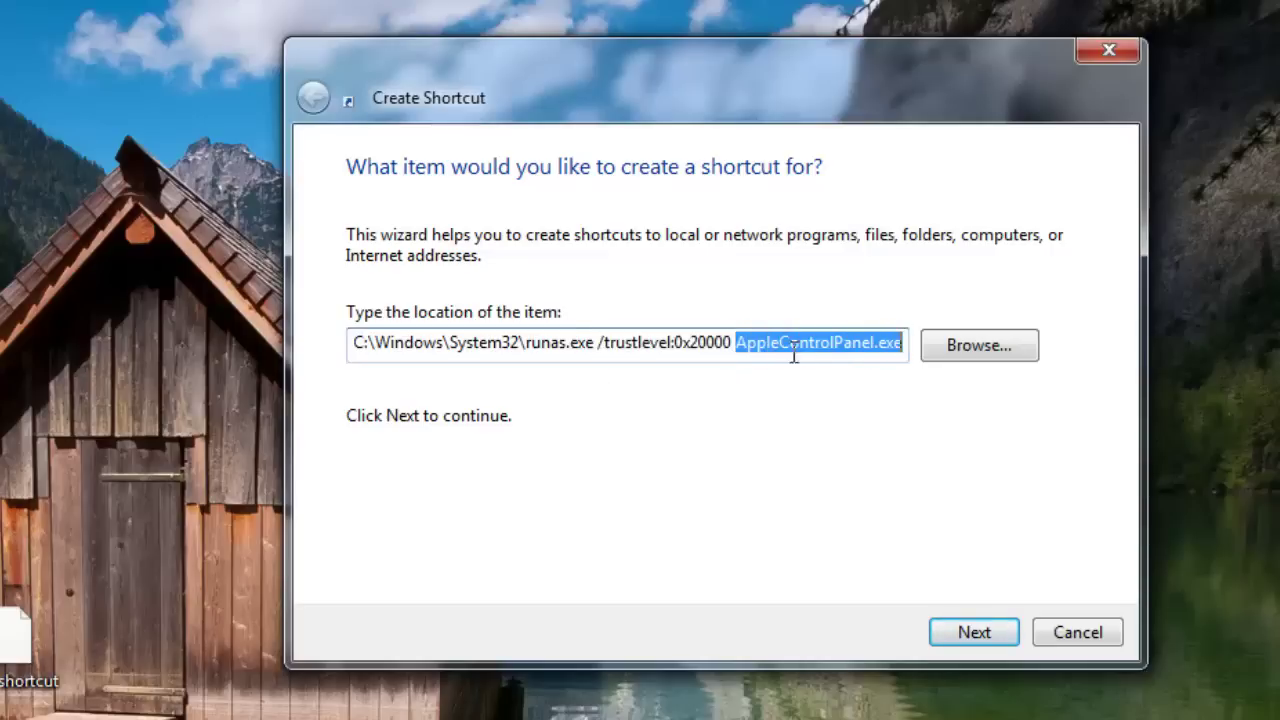
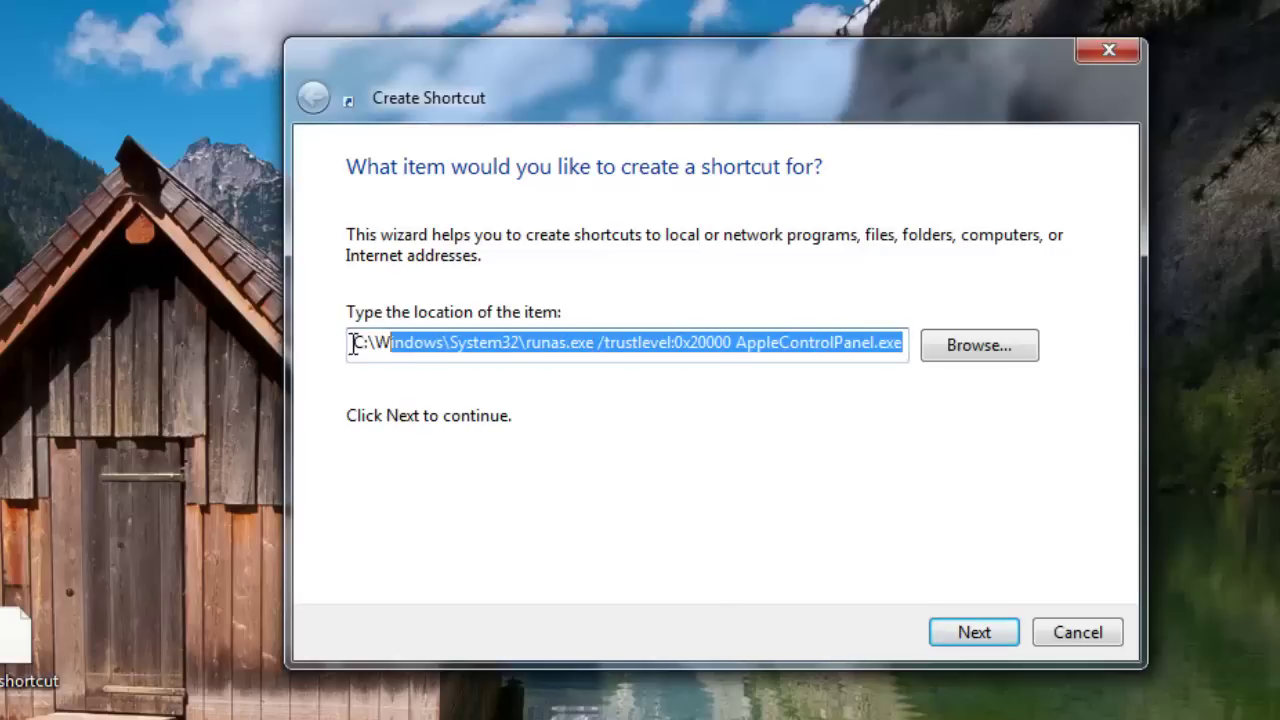
pyautogui.moveTo(352, 343)
pyautogui.mouseDown()
pyautogui.moveTo(360, 309)
pyautogui.moveTo(367, 342)
pyautogui.mouseUp()
pyautogui.click(356, 342)
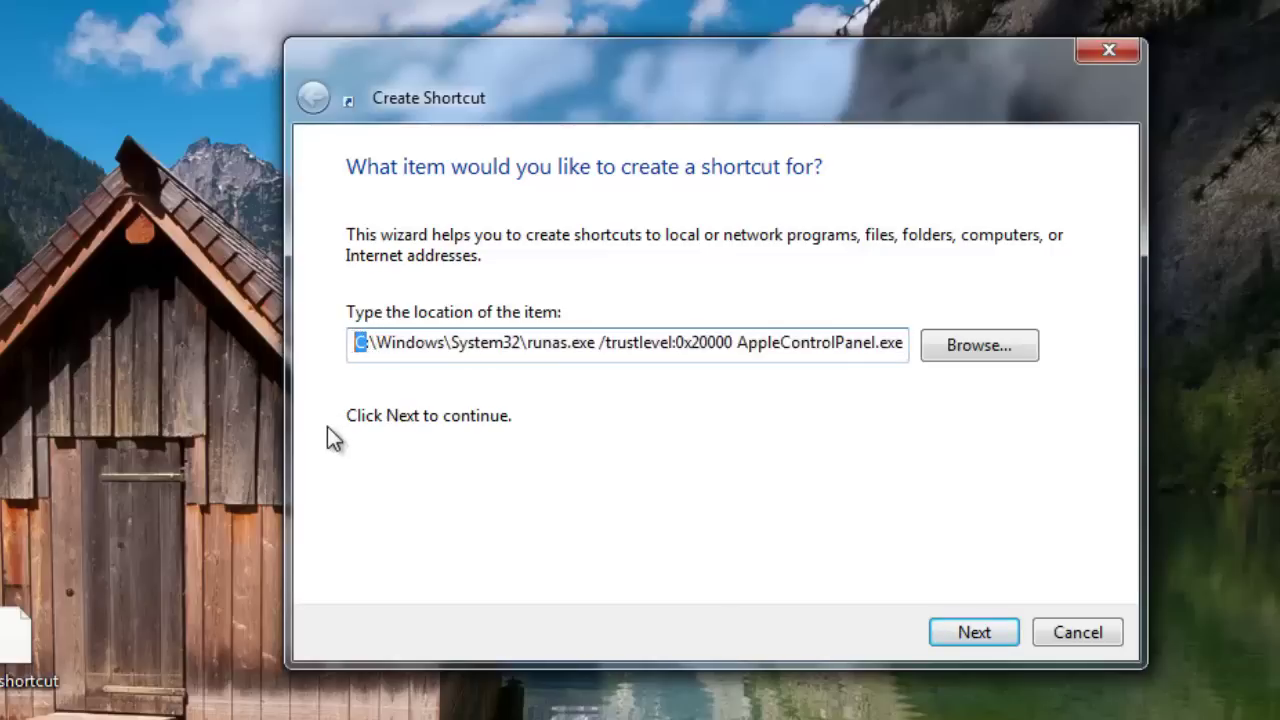
pyautogui.click(377, 348)
pyautogui.moveTo(356, 342); pyautogui.dragTo(921, 445)
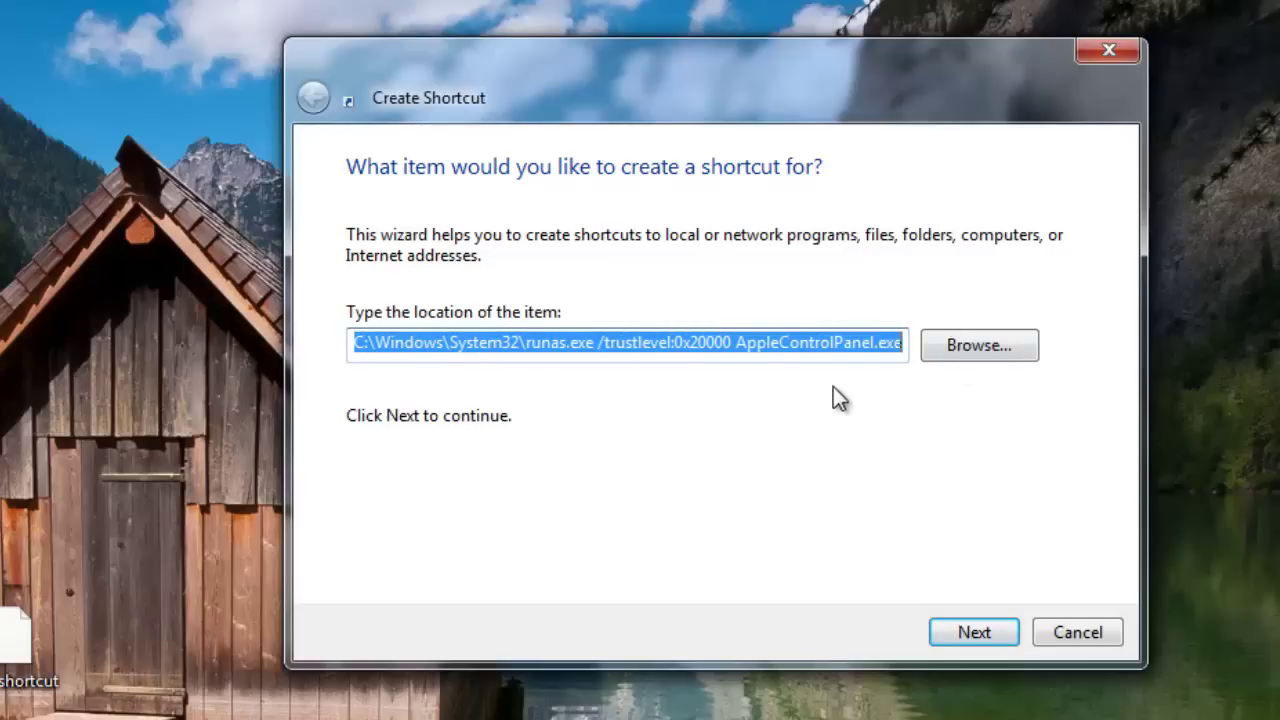
pyautogui.click(908, 346)
pyautogui.moveTo(908, 346); pyautogui.dragTo(360, 342)
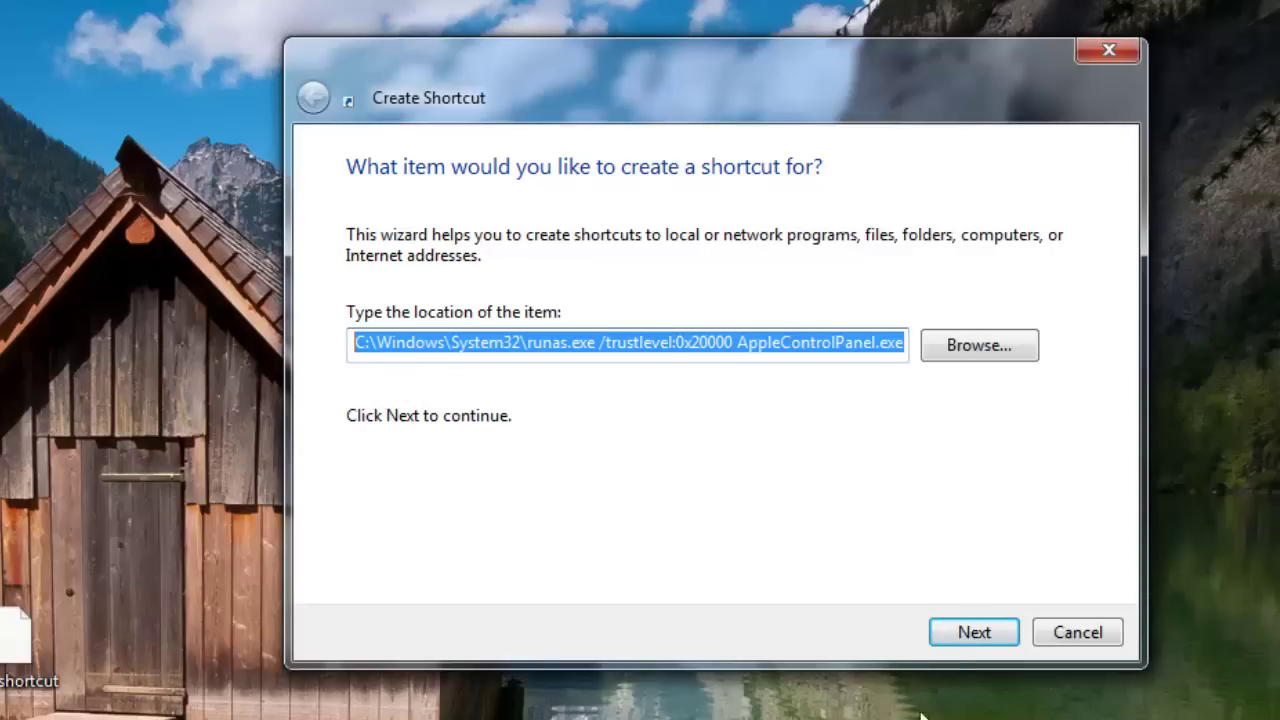
# Step: Accept the location, name the shortcut BClink and finish creating it
pyautogui.click(964, 636)
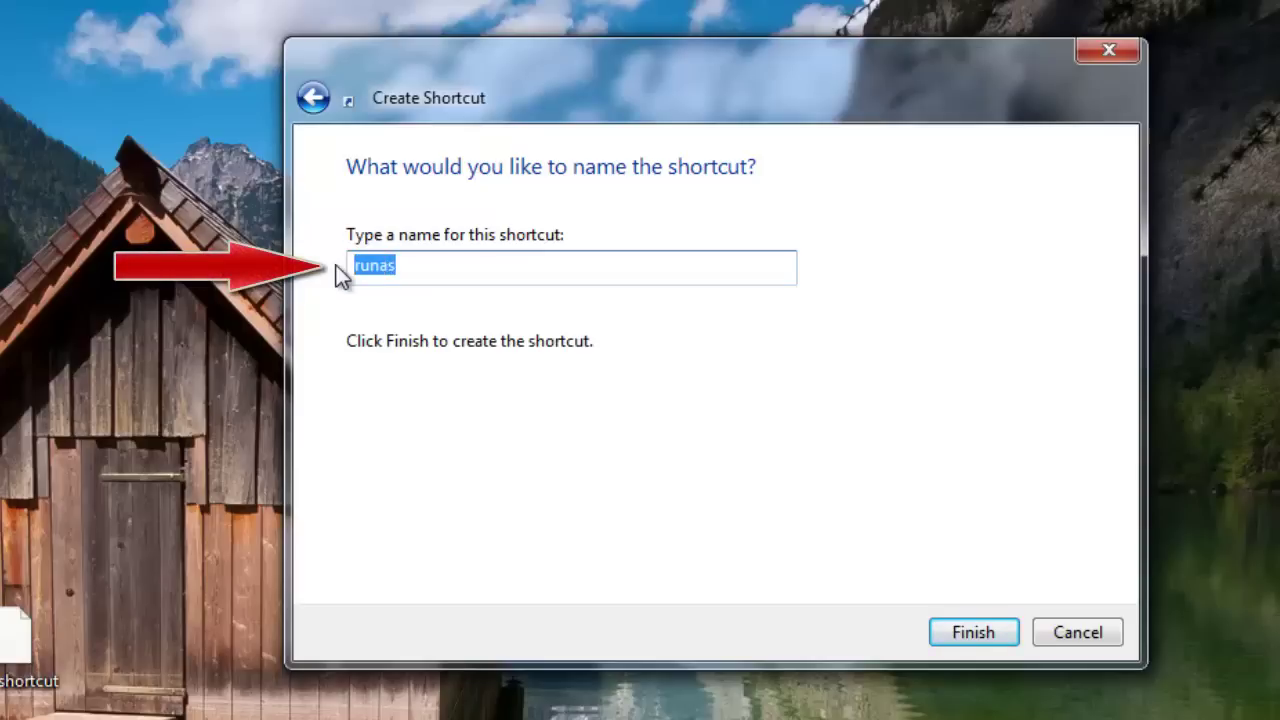
pyautogui.write('BClink')
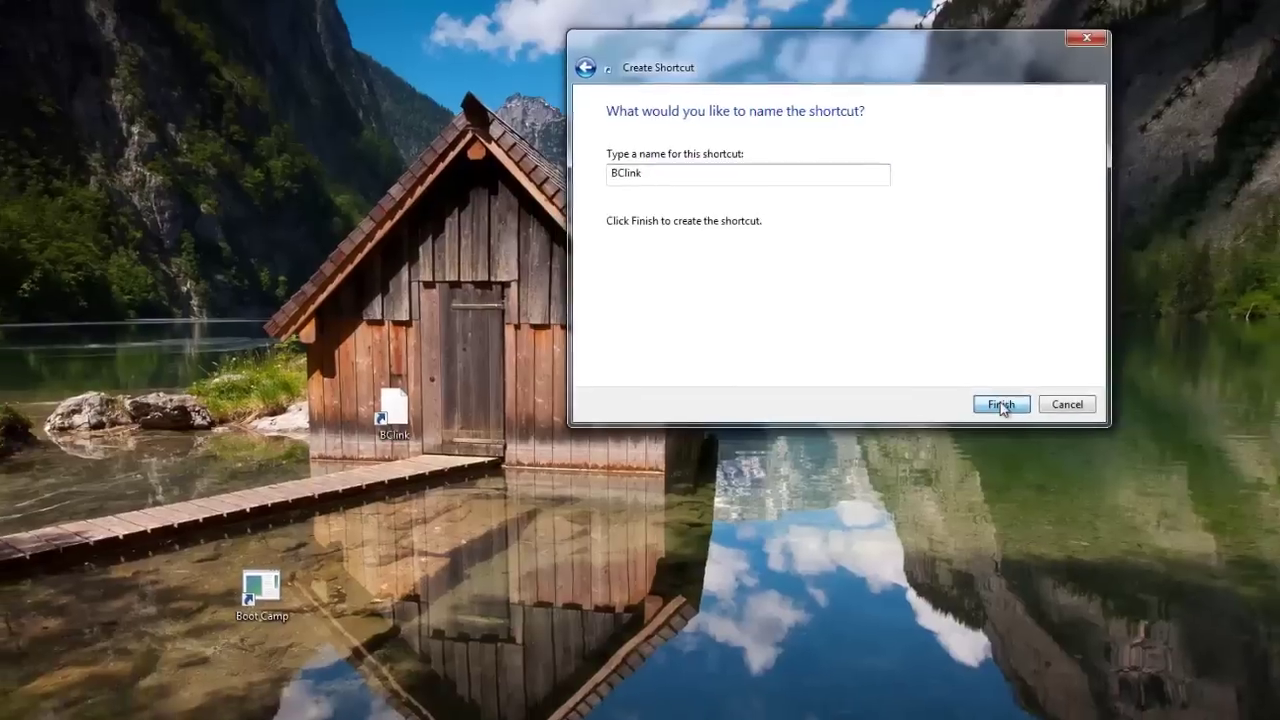
pyautogui.click(968, 634)
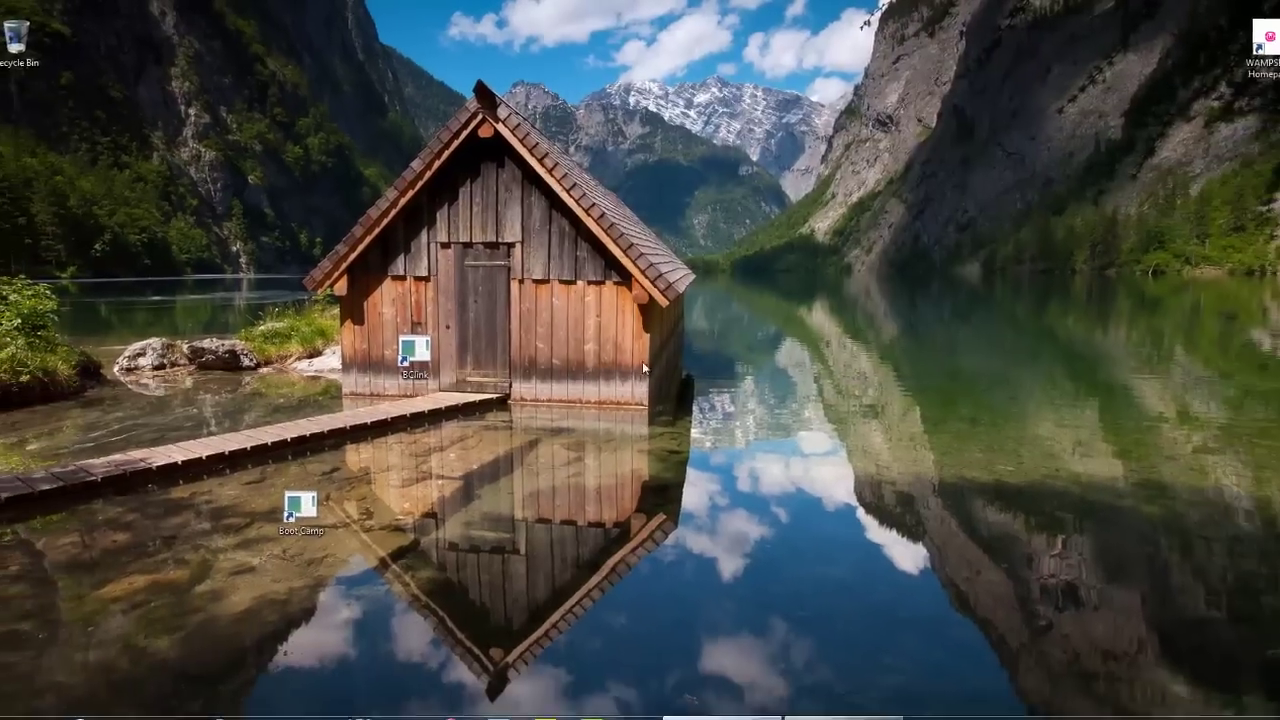
# Step: Move the BClink shortcut clear of the cabin and review its properties
pyautogui.moveTo(414, 350); pyautogui.dragTo(675, 221)
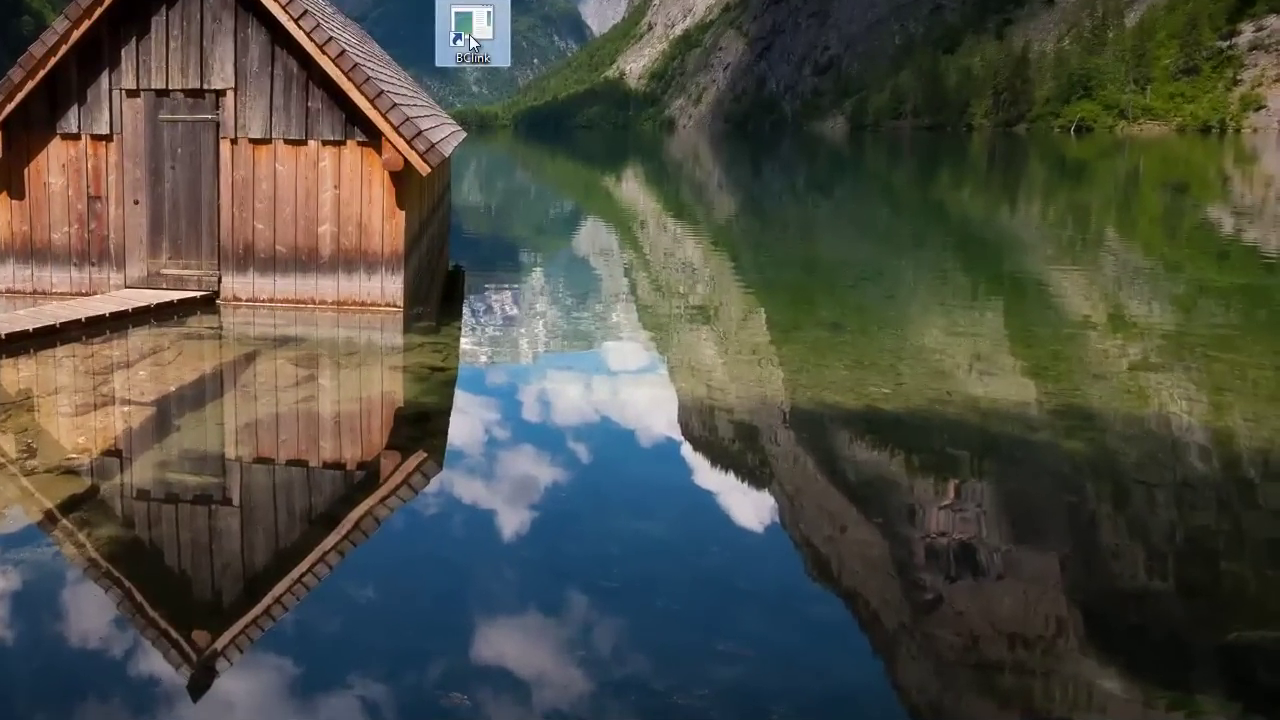
pyautogui.rightClick(642, 161)
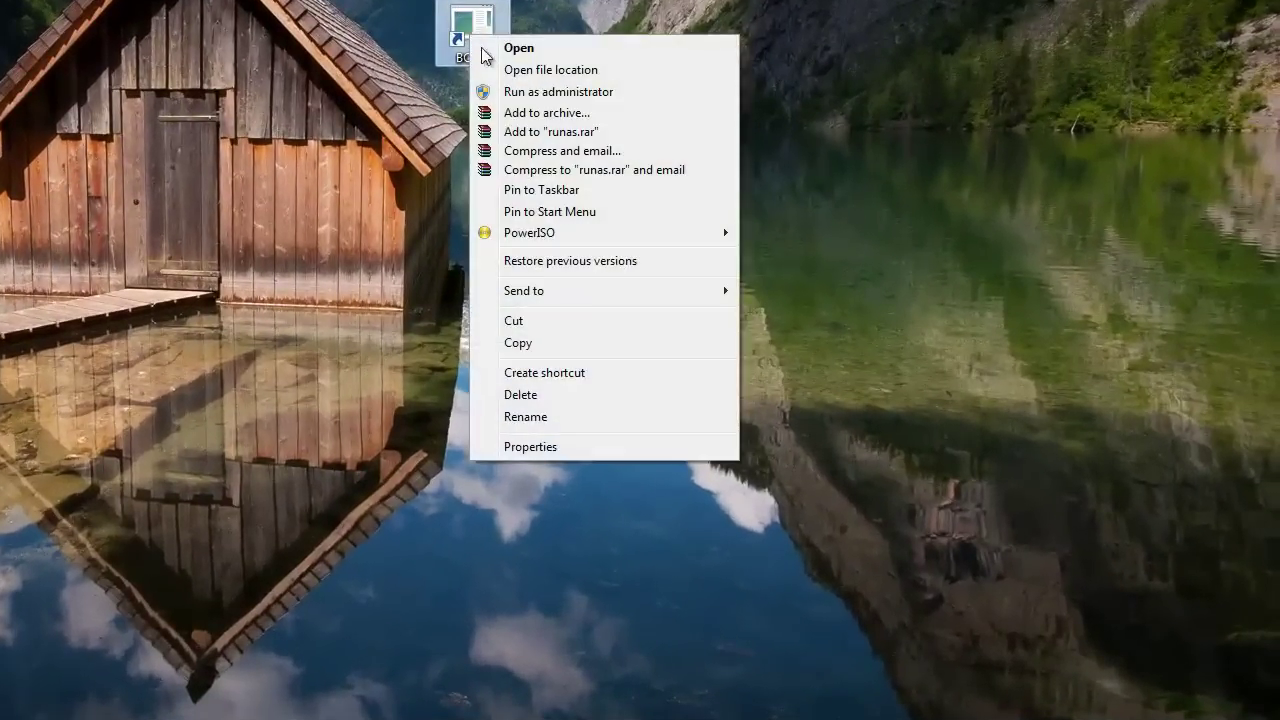
pyautogui.click(528, 447)
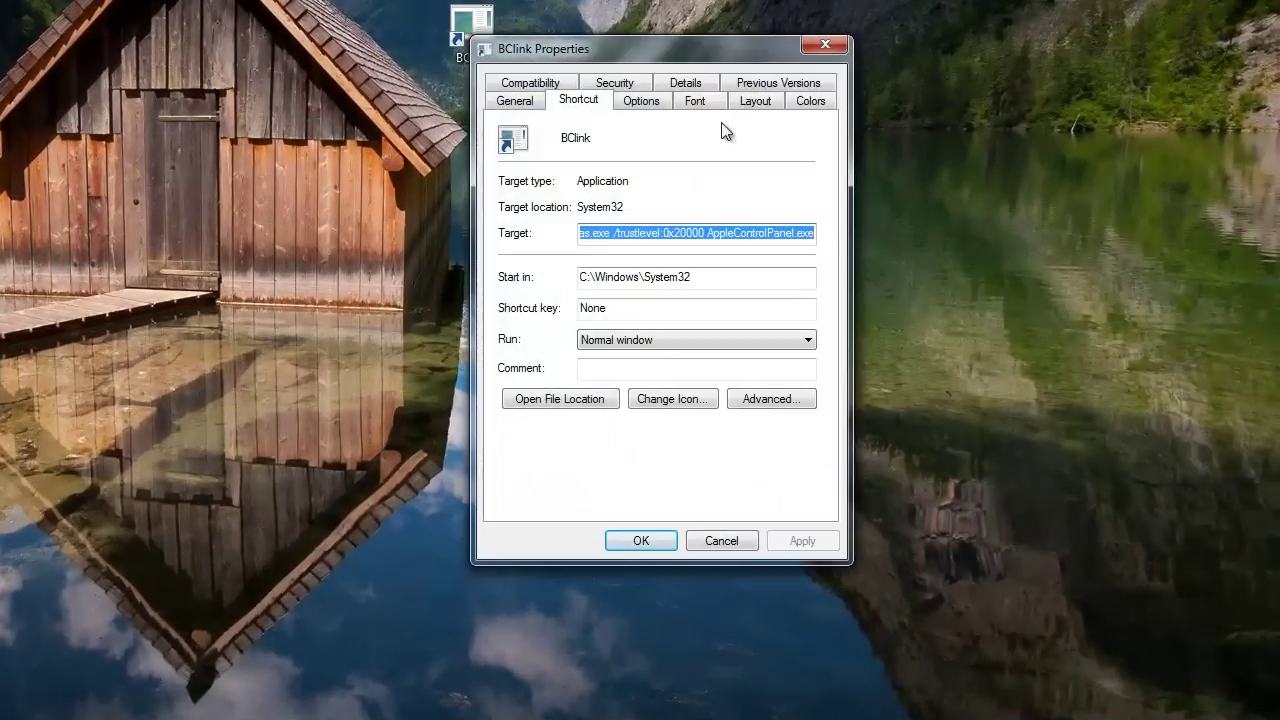
pyautogui.click(548, 84)
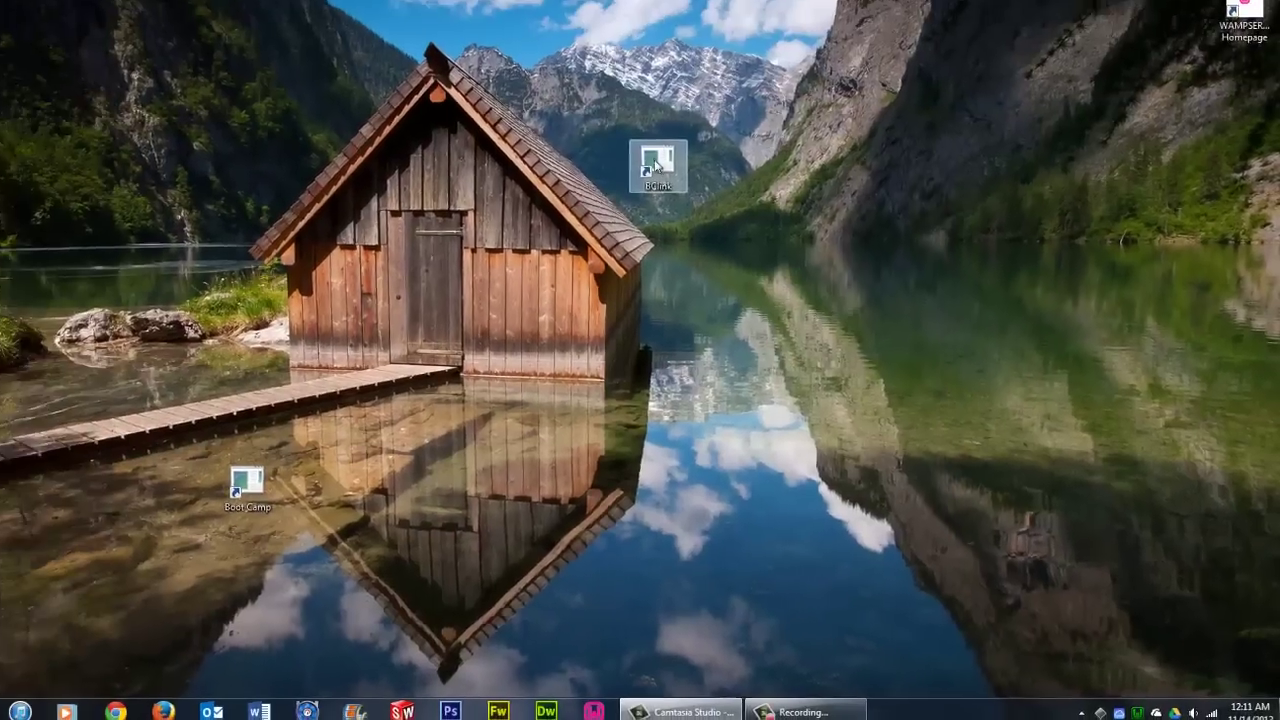
pyautogui.rightClick(538, 82)
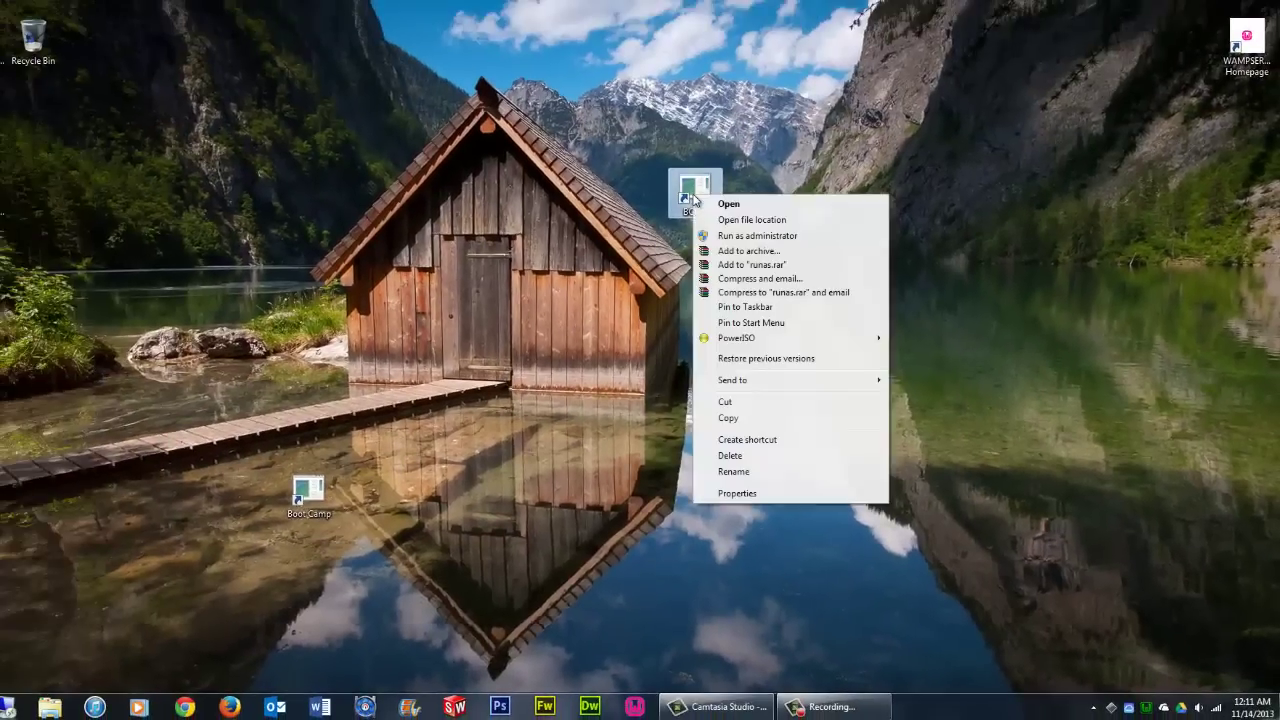
pyautogui.click(605, 255)
# Step: Place the BClink shortcut above the Boot Camp one, open it and reposition the Boot Camp Control Panel window
pyautogui.moveTo(693, 188); pyautogui.dragTo(312, 272)
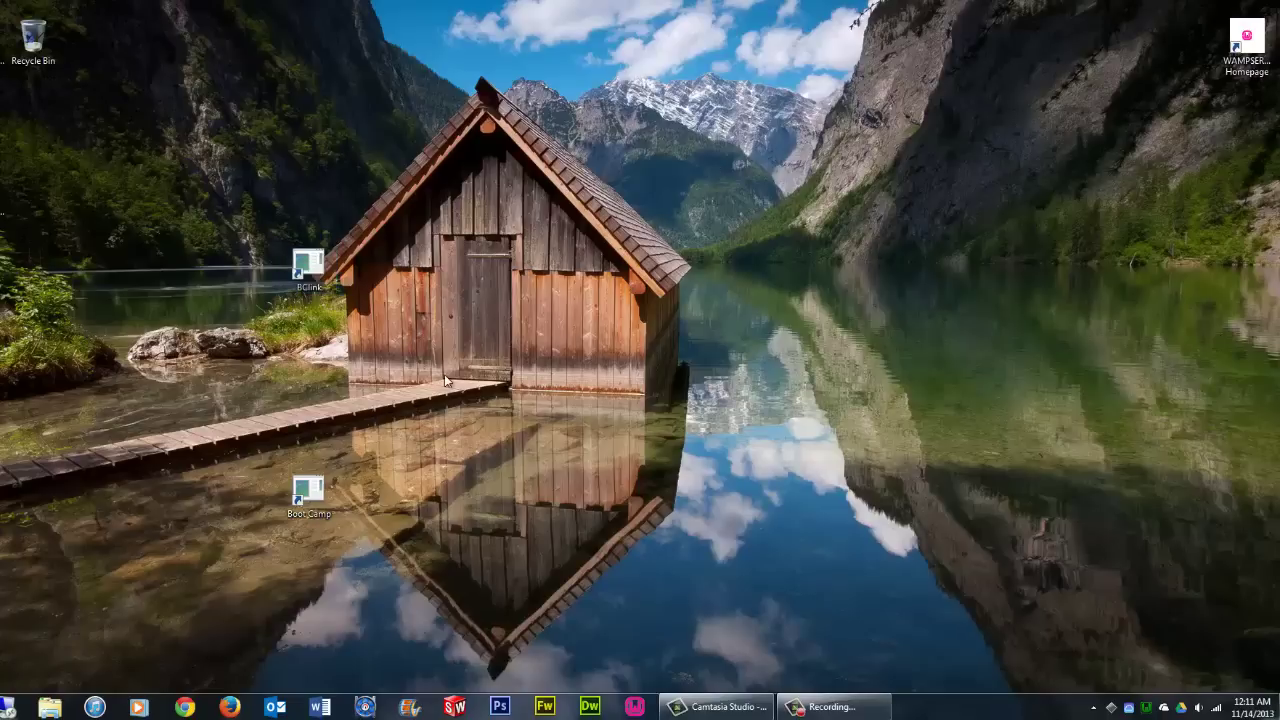
pyautogui.doubleClick(310, 268)
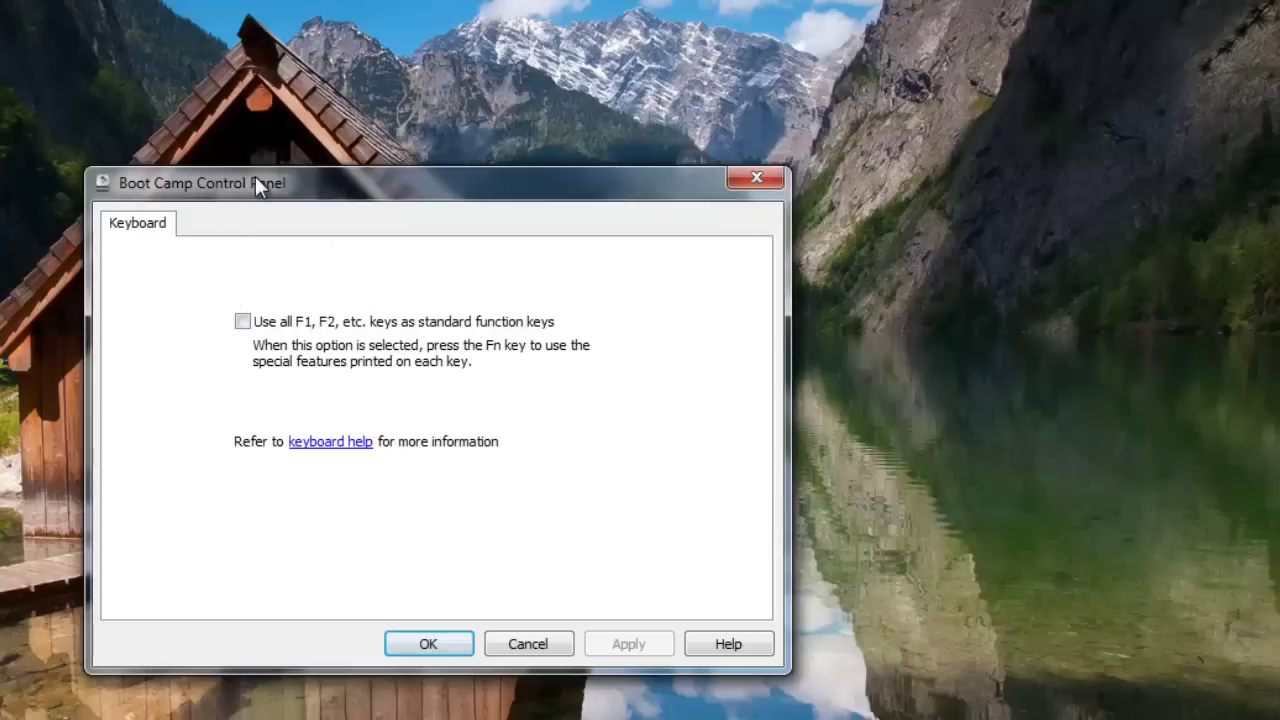
pyautogui.moveTo(256, 180); pyautogui.dragTo(735, 224)
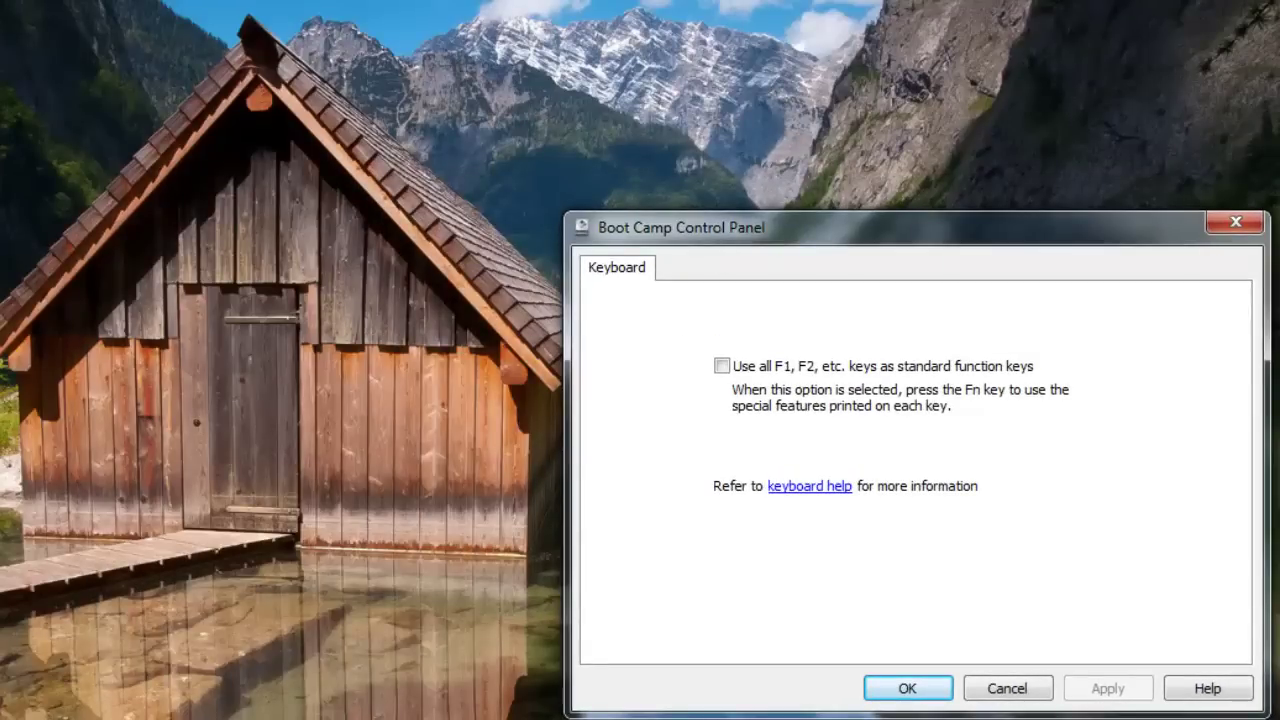
pyautogui.moveTo(988, 216); pyautogui.dragTo(618, 160)
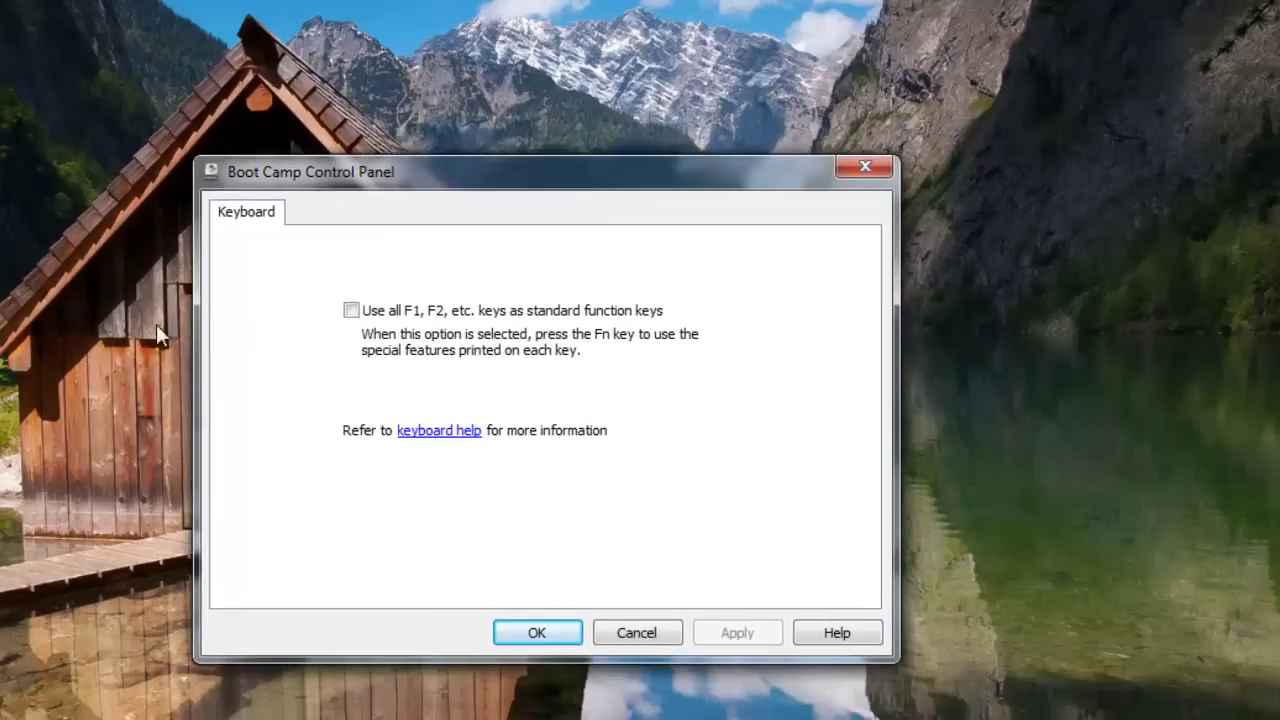
pyautogui.click(1220, 397)
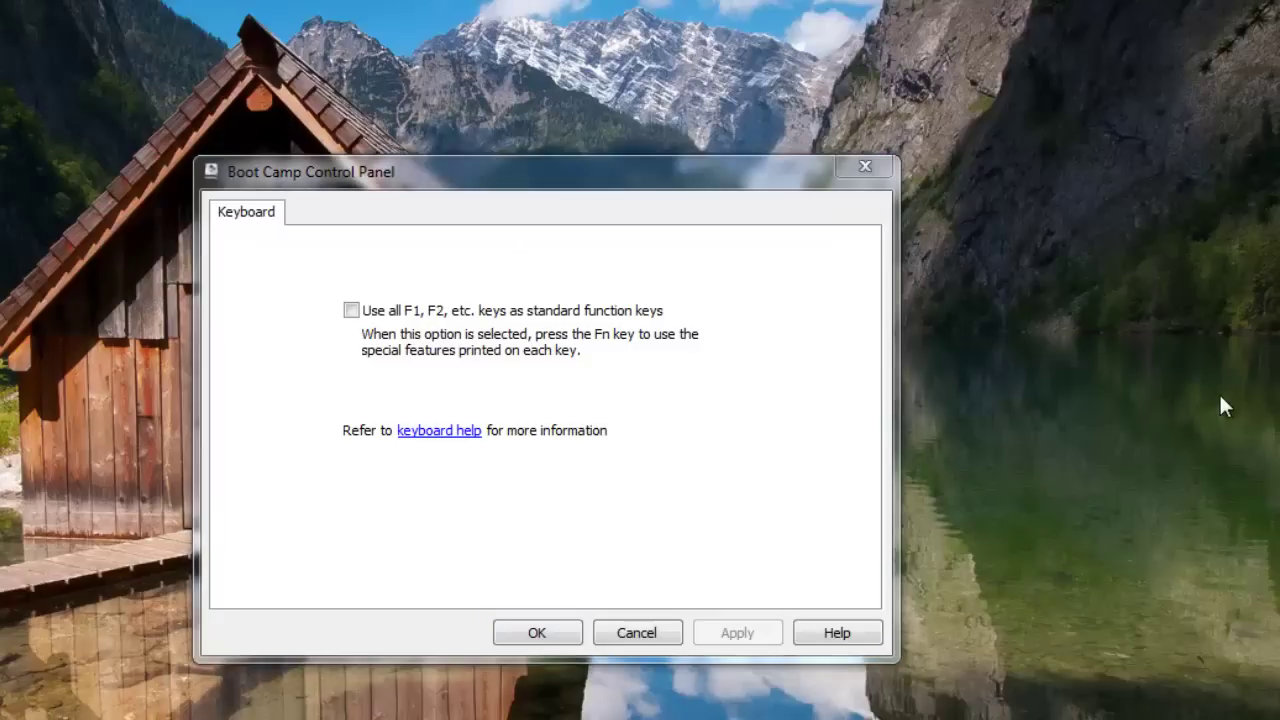
pyautogui.moveTo(439, 167); pyautogui.dragTo(391, 8)
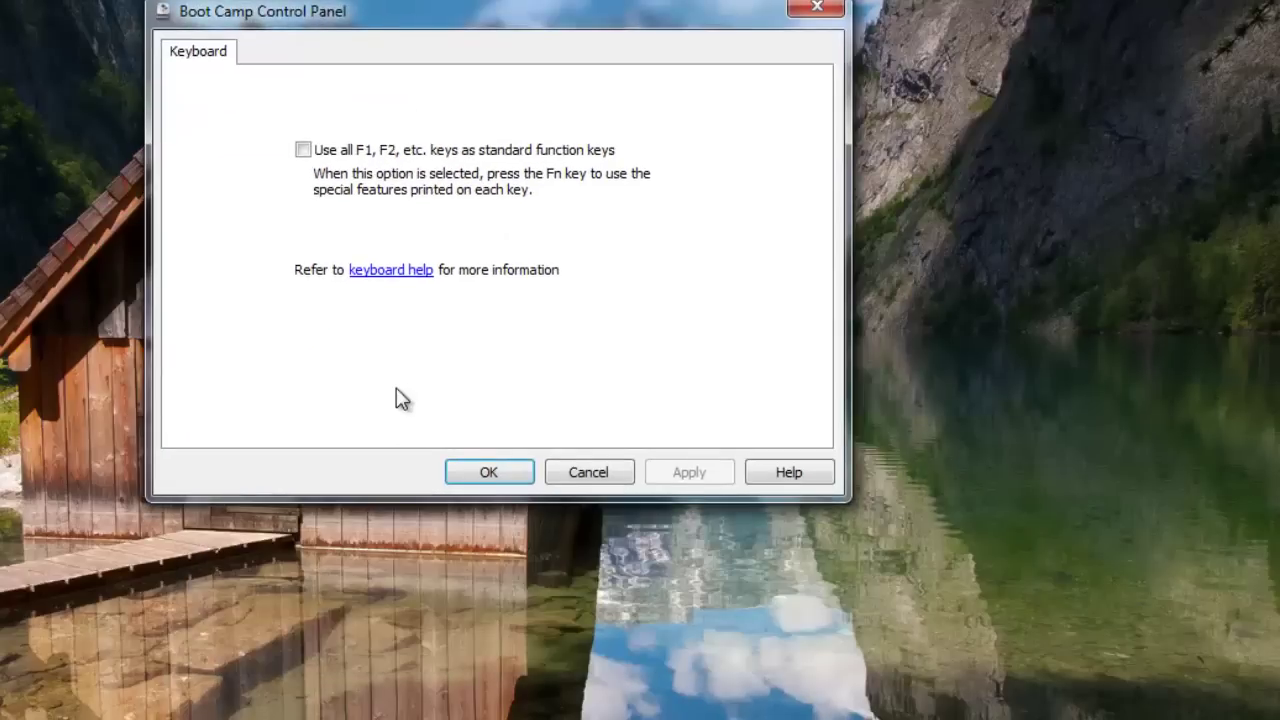